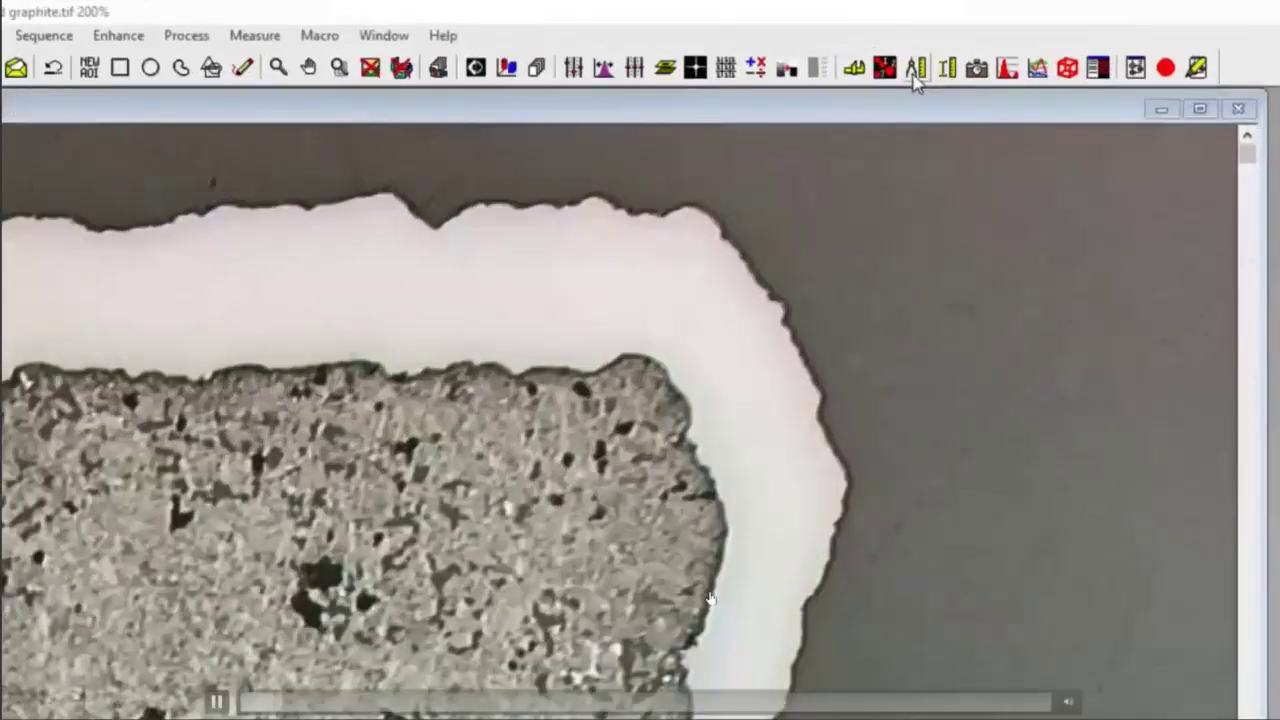
# Step: Trace the coating's upper edge as T3 (675.0410) and auto-trace the lower edge as T4 (646.3851)
pyautogui.click(913, 72)
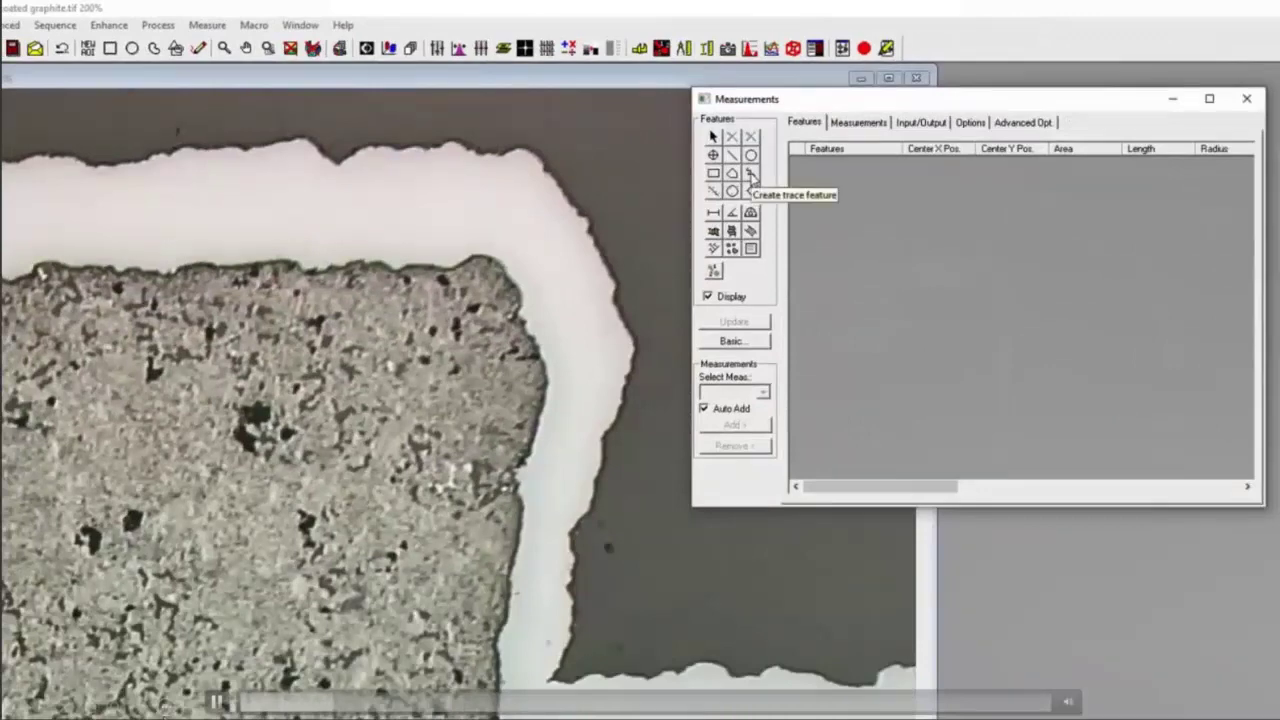
pyautogui.click(751, 174)
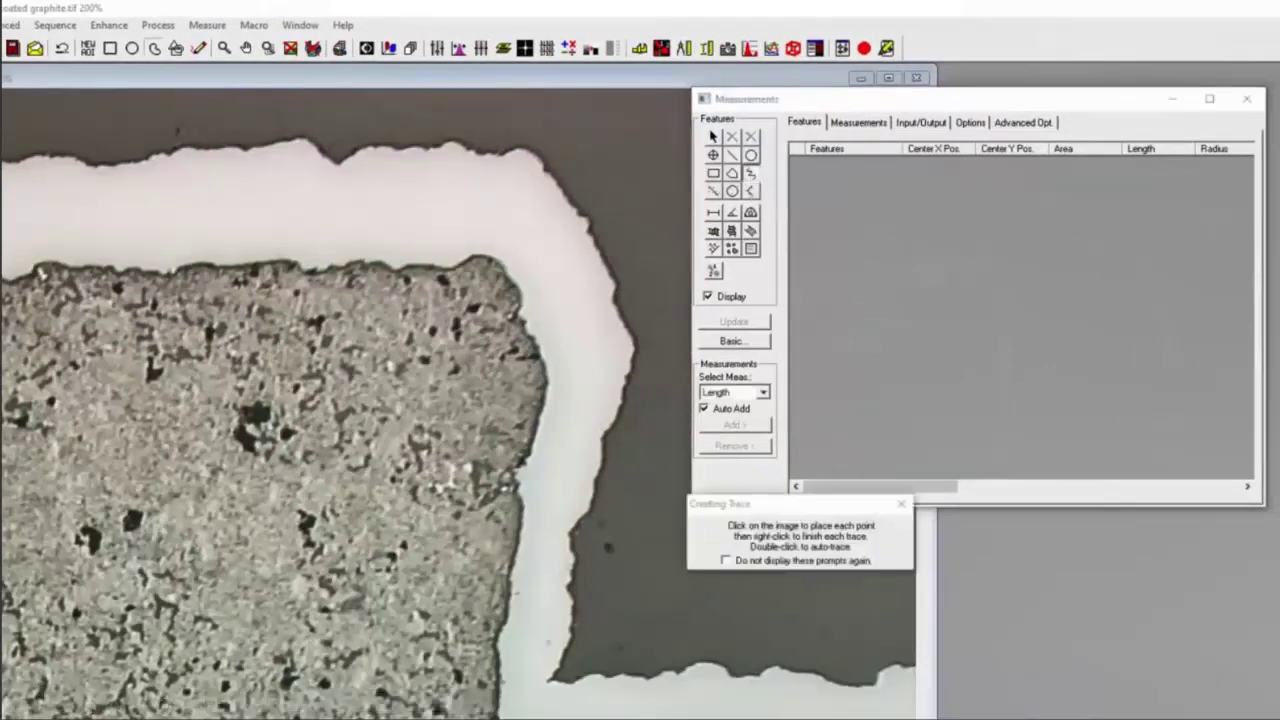
pyautogui.click(494, 160)
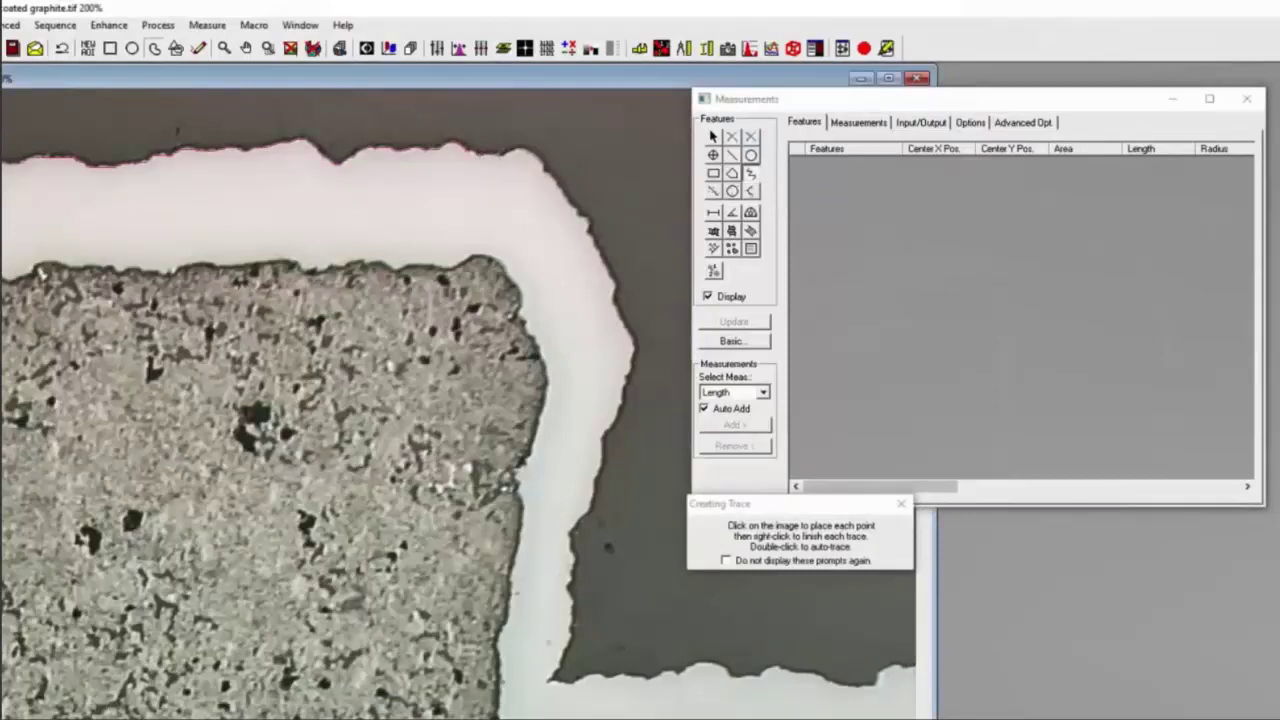
pyautogui.rightClick(196, 160)
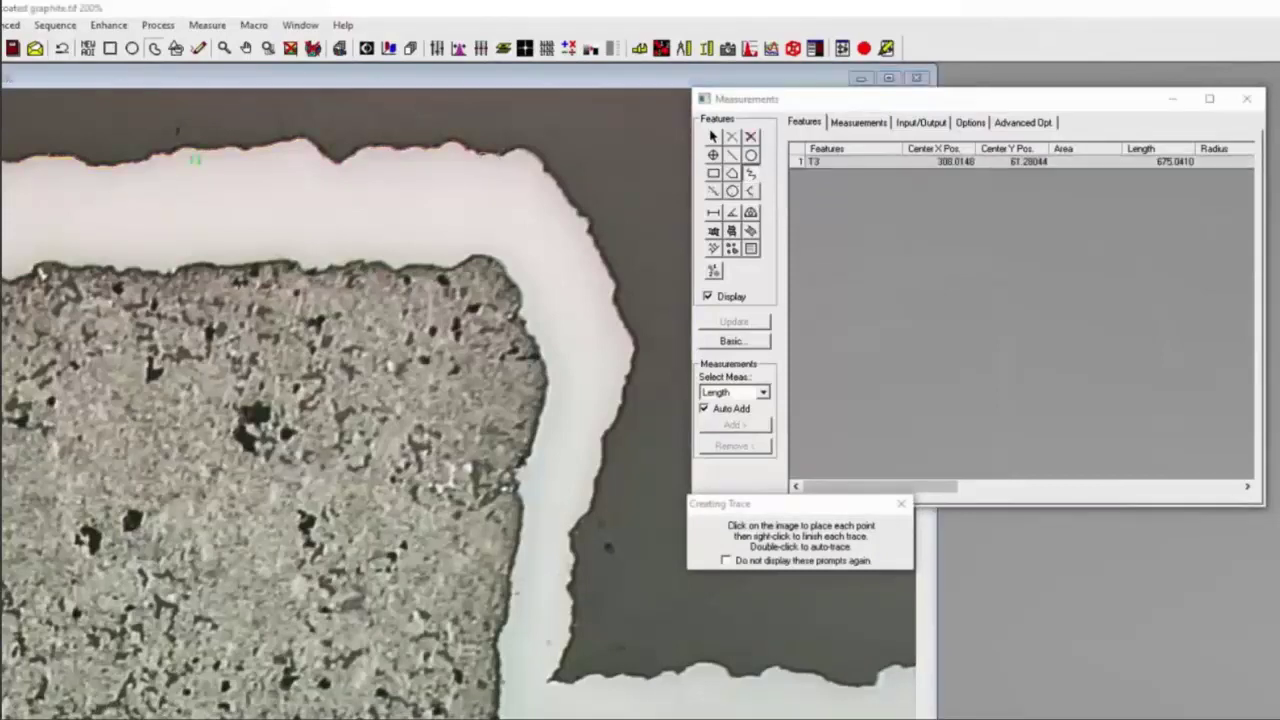
pyautogui.doubleClick(460, 268)
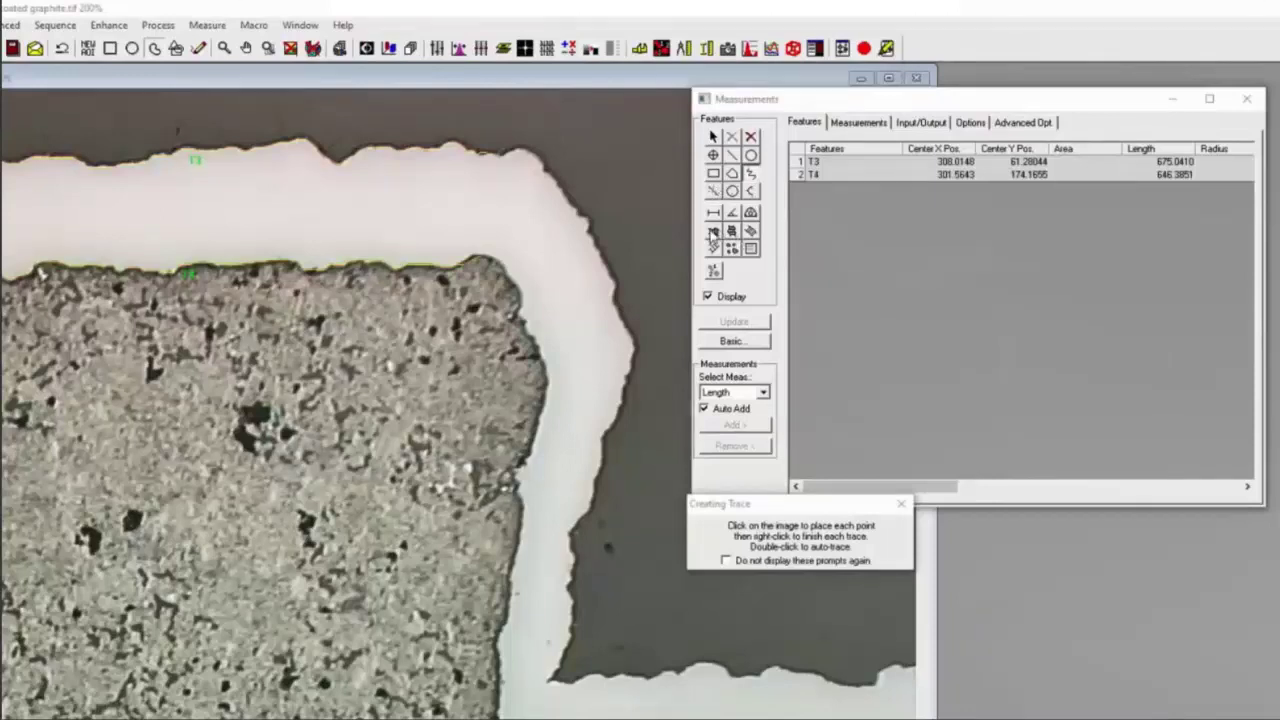
pyautogui.click(901, 503)
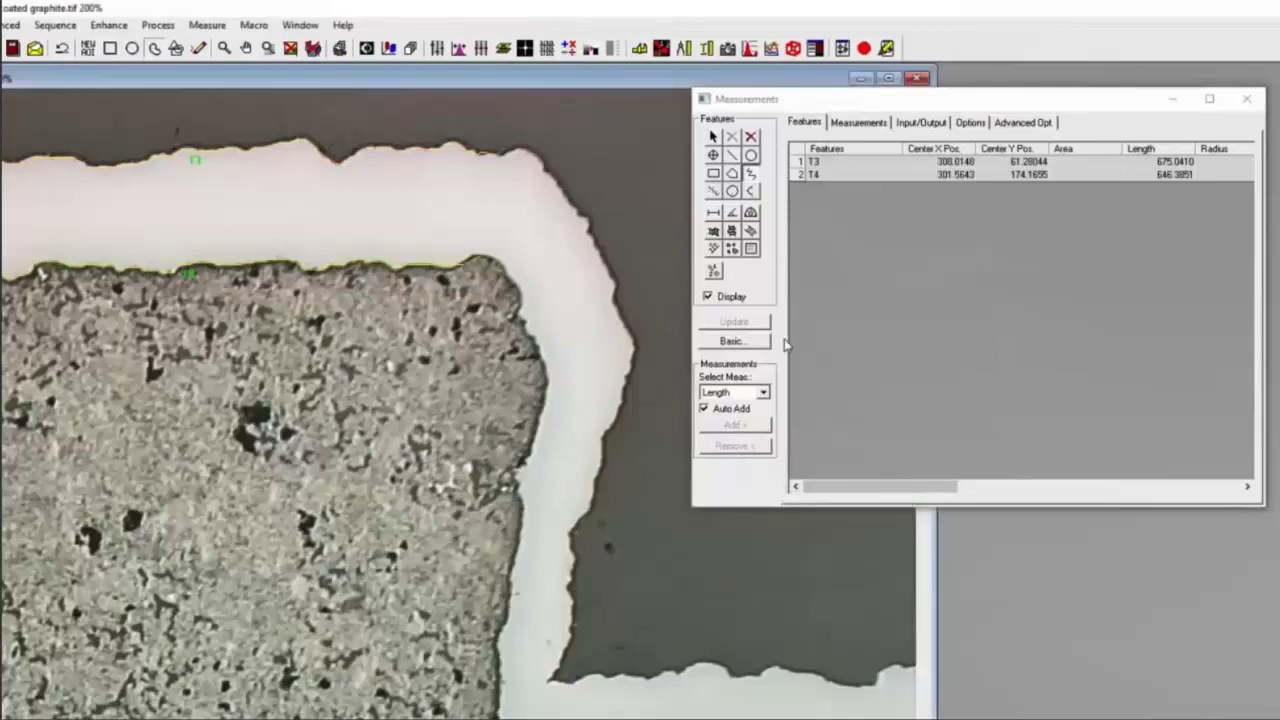
# Step: Measure average-distance thickness HT2 between T3 and T4: mean 110.2320, min 96.75859, max 129.0114
pyautogui.click(713, 231)
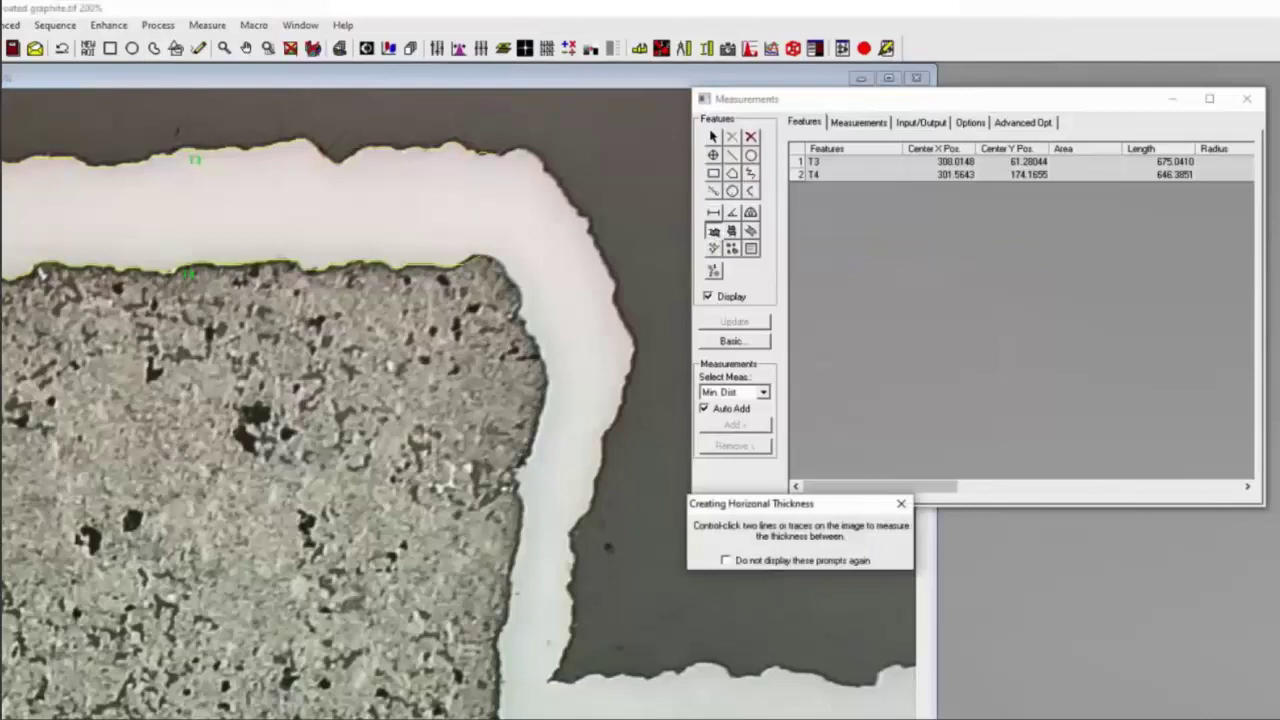
pyautogui.moveTo(768, 507); pyautogui.dragTo(534, 395)
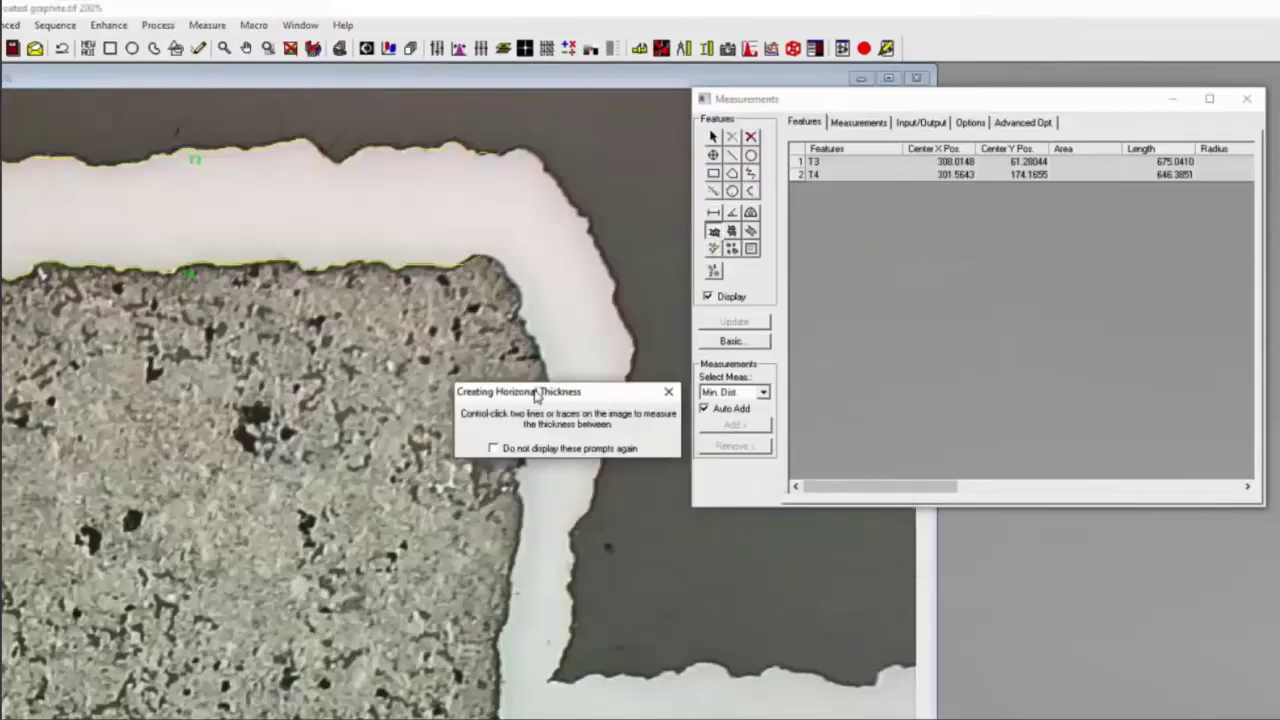
pyautogui.click(762, 395)
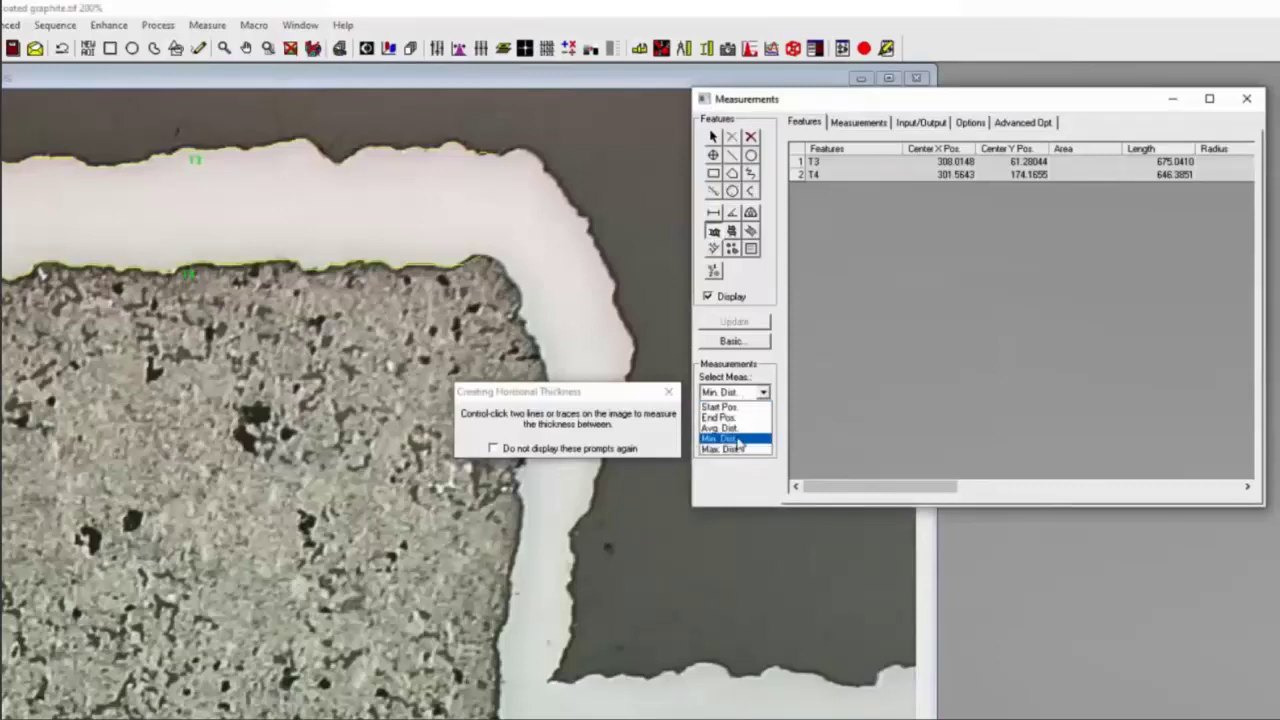
pyautogui.click(734, 428)
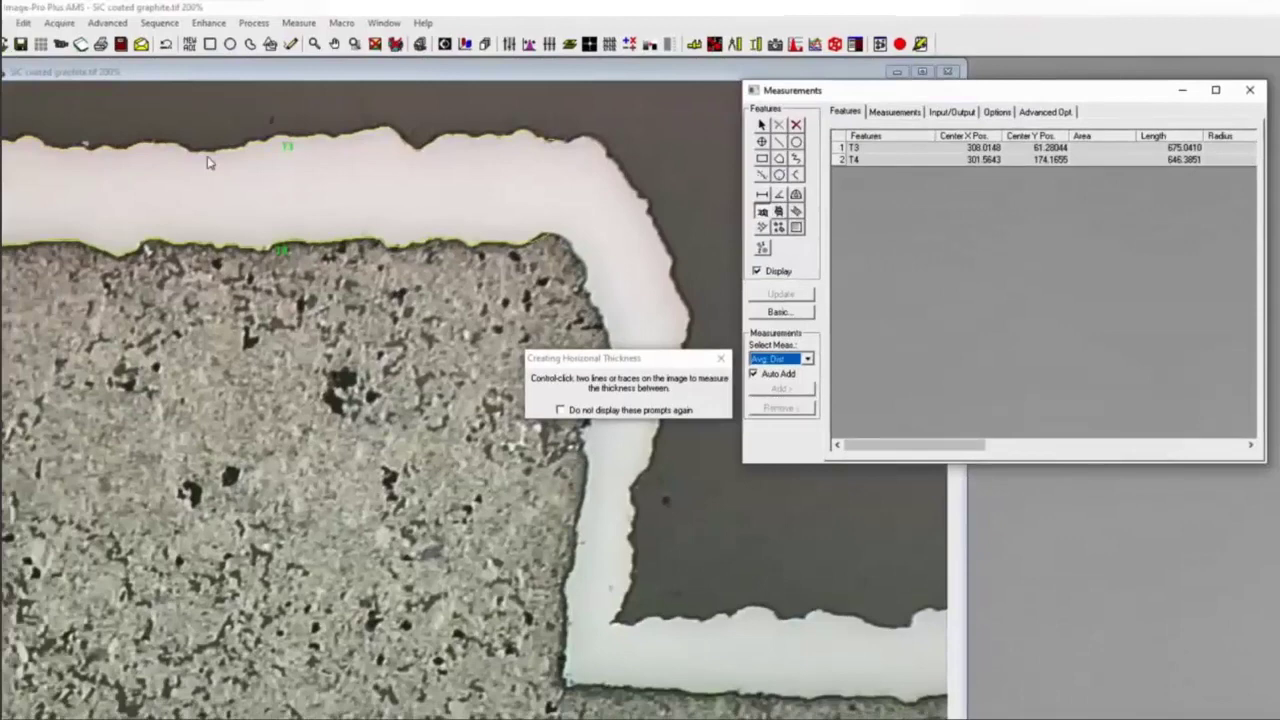
pyautogui.keyDown('ctrl'); pyautogui.click(208, 156); pyautogui.keyUp('ctrl')
pyautogui.keyDown('ctrl'); pyautogui.click(187, 240); pyautogui.keyUp('ctrl')
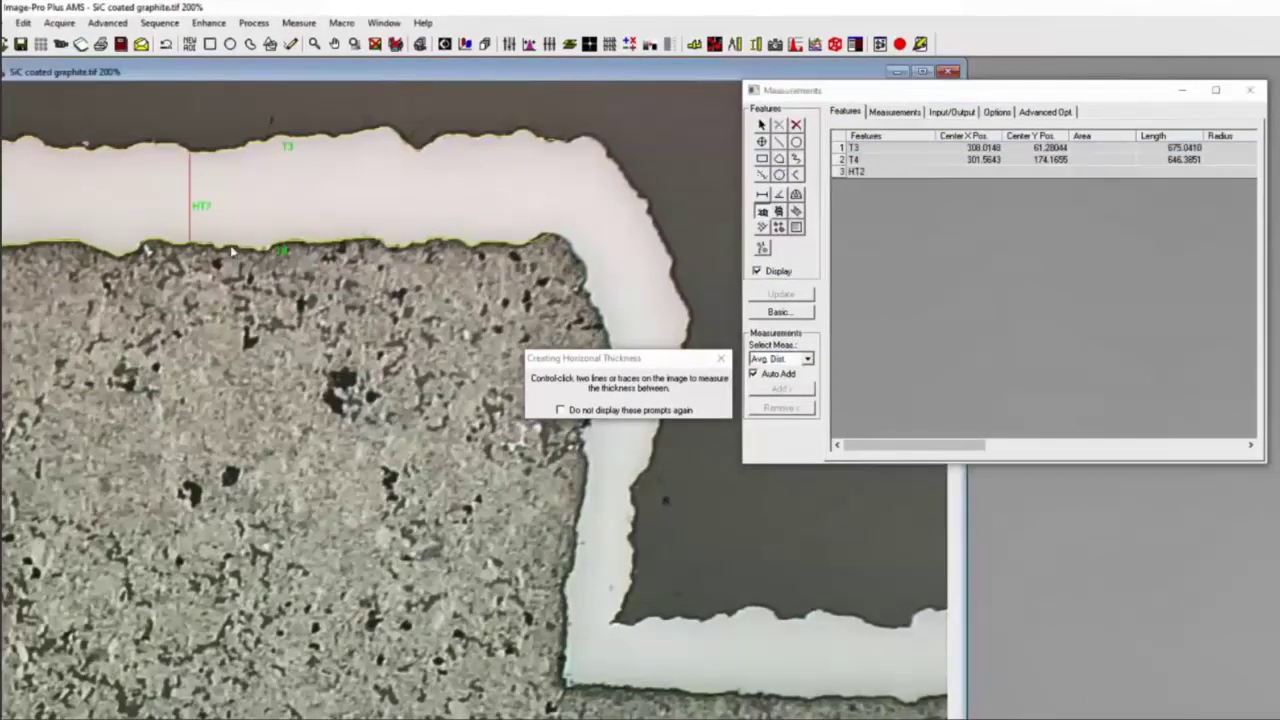
pyautogui.click(721, 357)
pyautogui.moveTo(934, 446); pyautogui.dragTo(1160, 460)
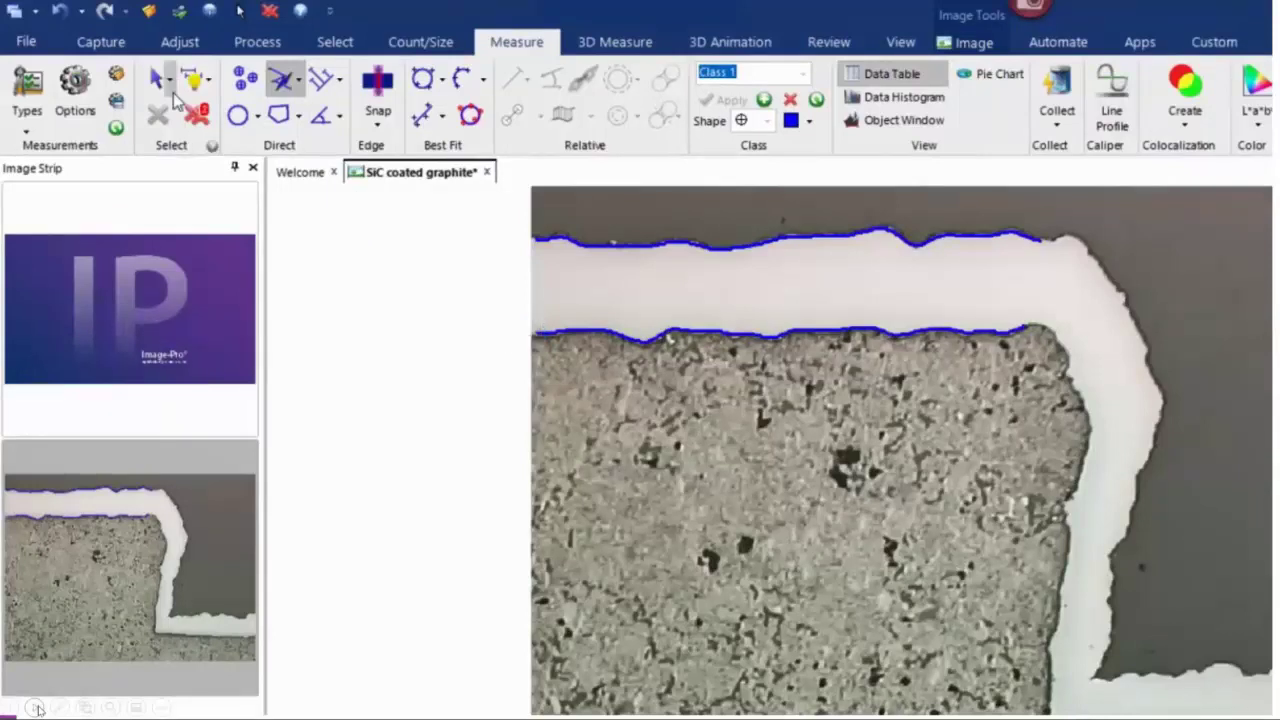
# Step: Select both boundary traces and show the Incremental Distance options (step size 5, Directional)
pyautogui.click(172, 88)
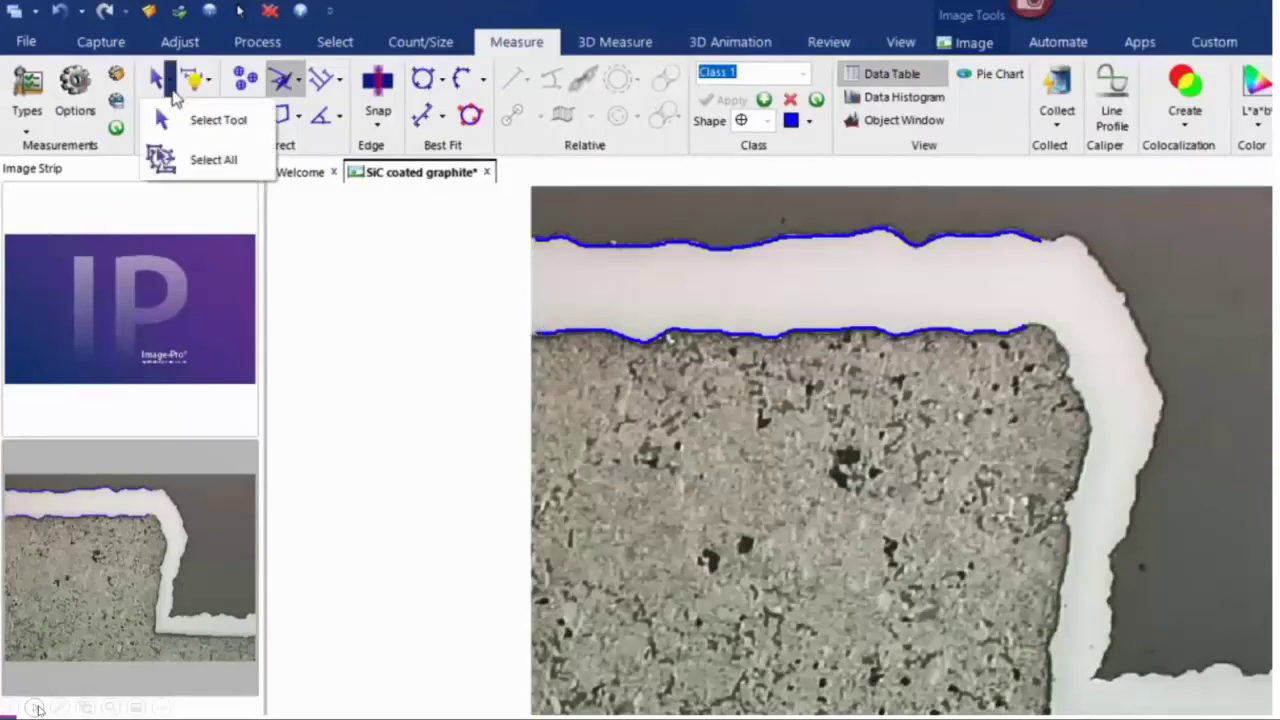
pyautogui.click(197, 160)
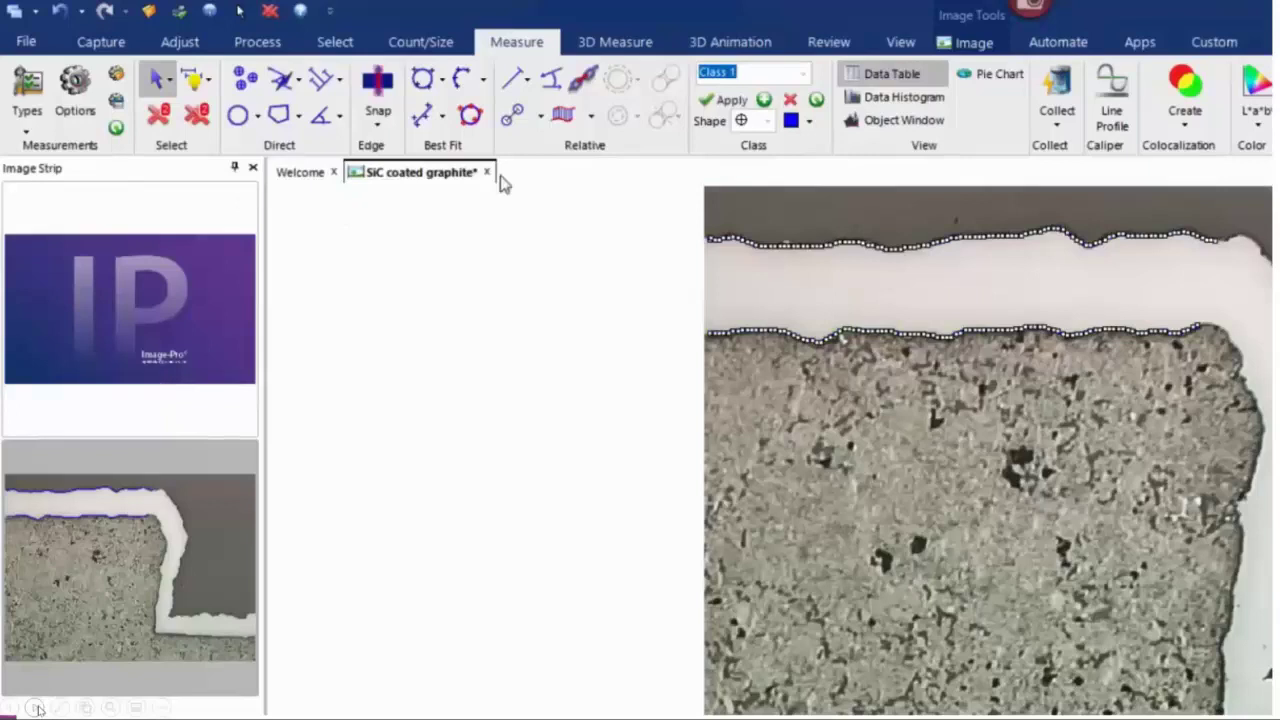
pyautogui.click(591, 118)
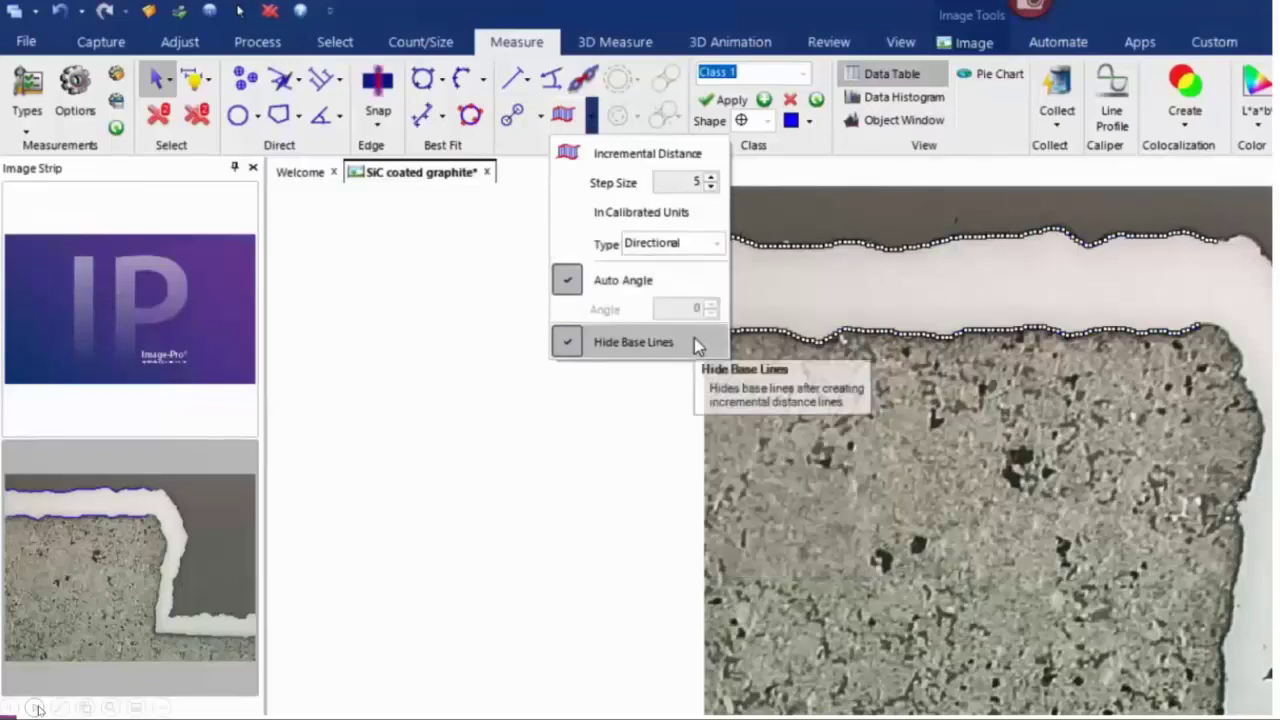
# Step: Generate incremental distance lines across the coating and show statistics: 72 lengths averaging 109.93 µm
pyautogui.click(645, 157)
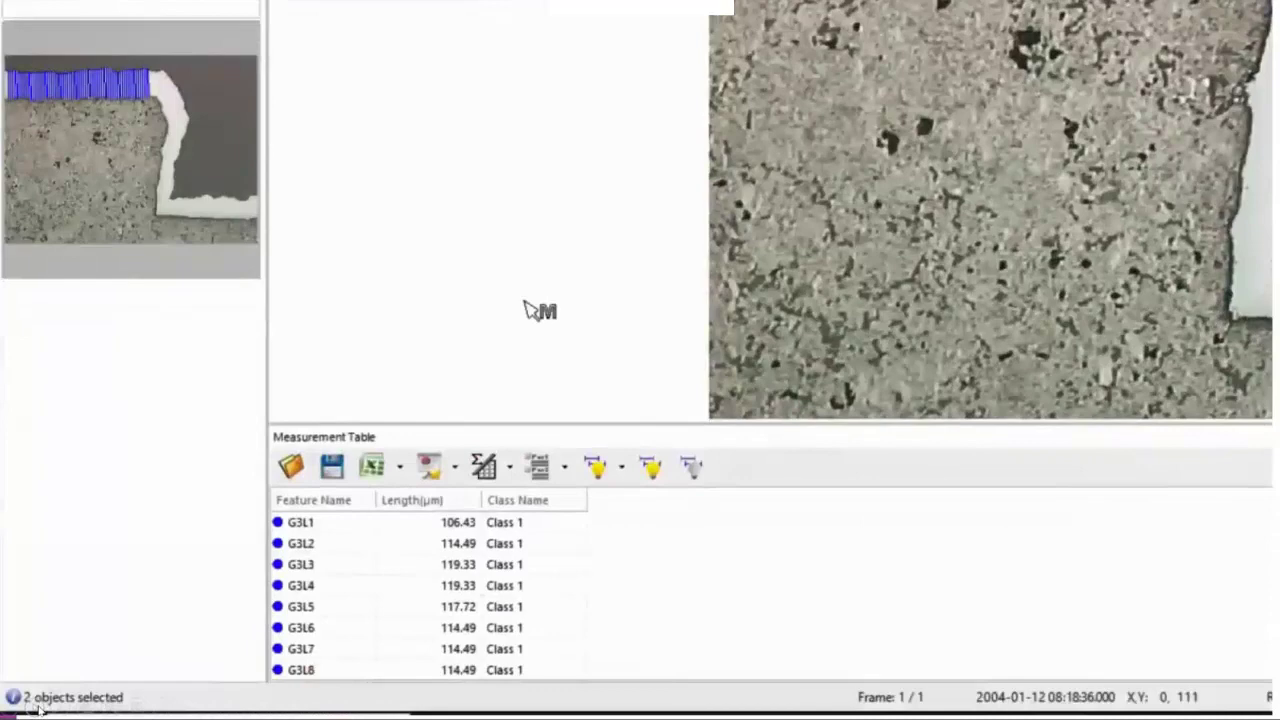
pyautogui.click(484, 463)
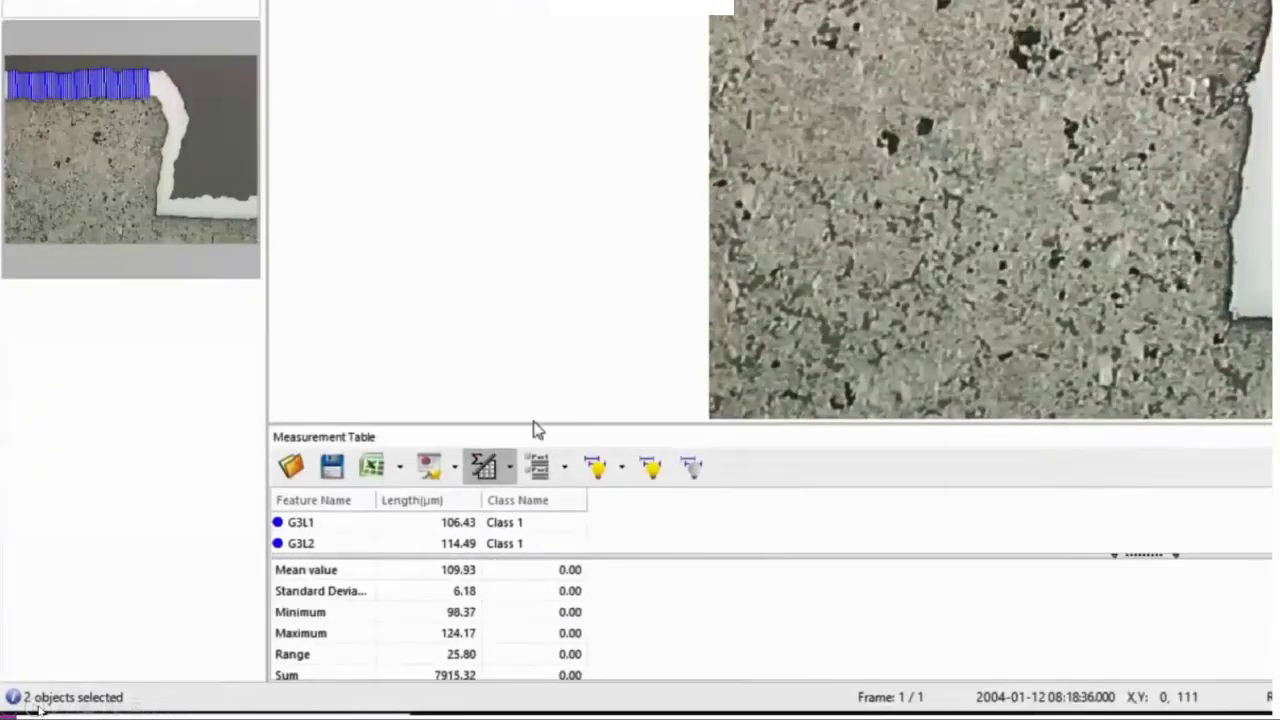
pyautogui.moveTo(531, 423); pyautogui.dragTo(560, 296)
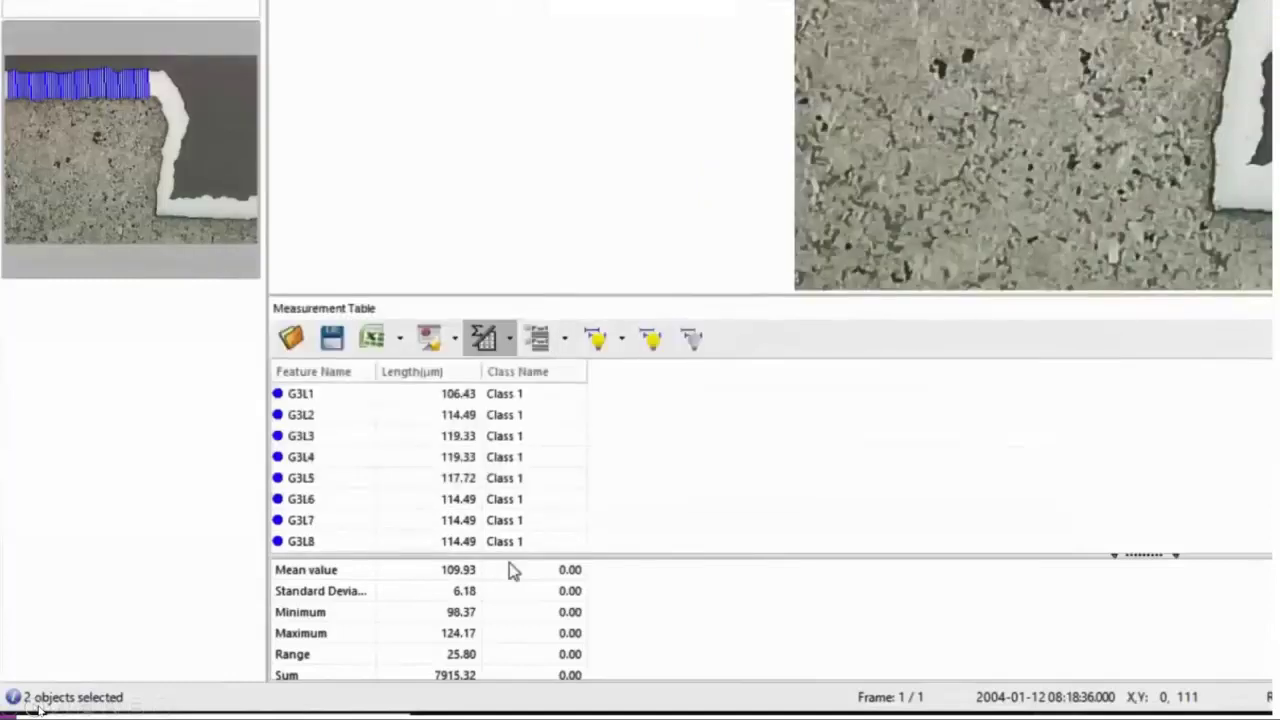
pyautogui.moveTo(614, 555); pyautogui.dragTo(637, 471)
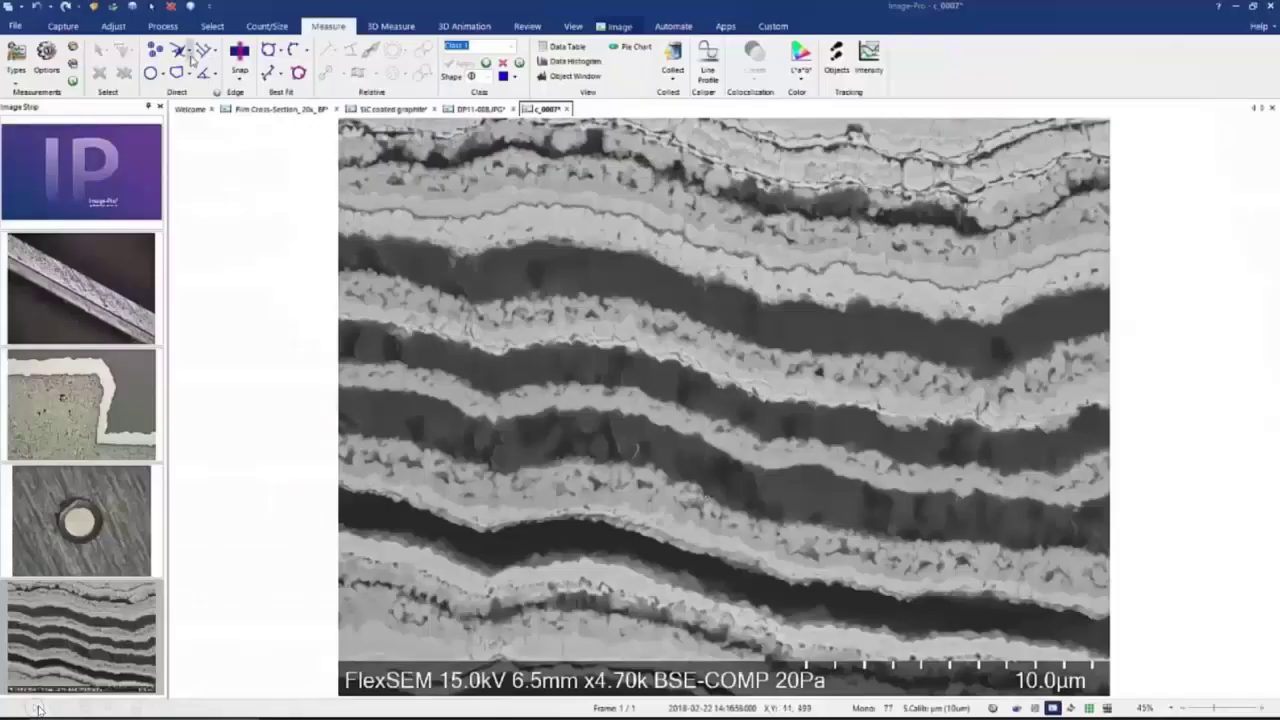
# Step: Auto-trace line PL1 along the coating boundary (28.66 µm), then zoom in to about 71%
pyautogui.click(191, 59)
pyautogui.click(215, 142)
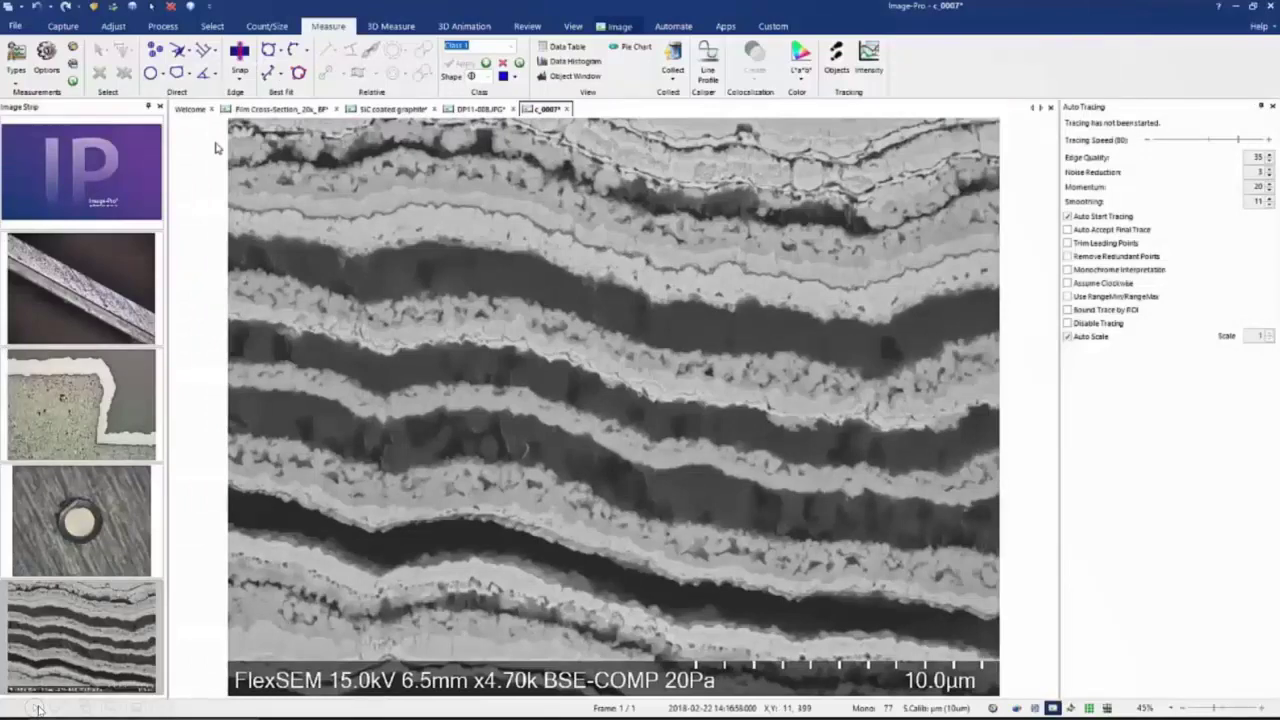
pyautogui.click(995, 449)
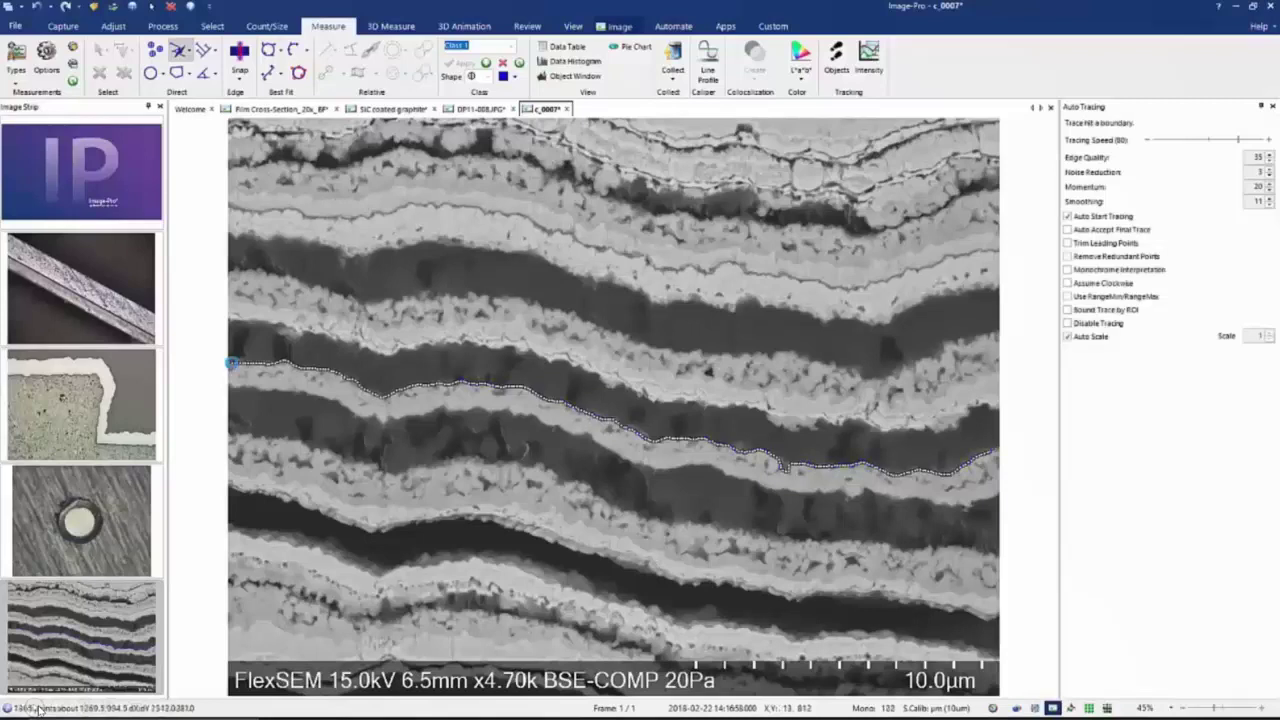
pyautogui.click(231, 363)
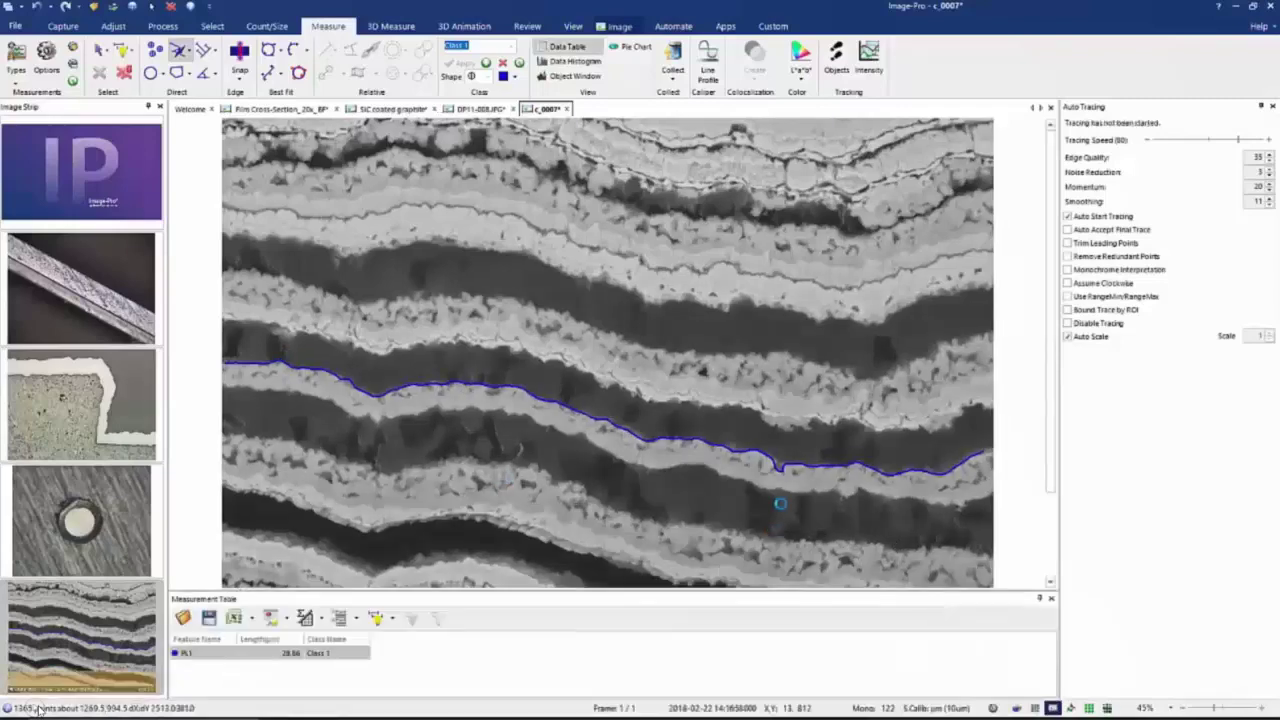
pyautogui.scroll(2, 780, 503)
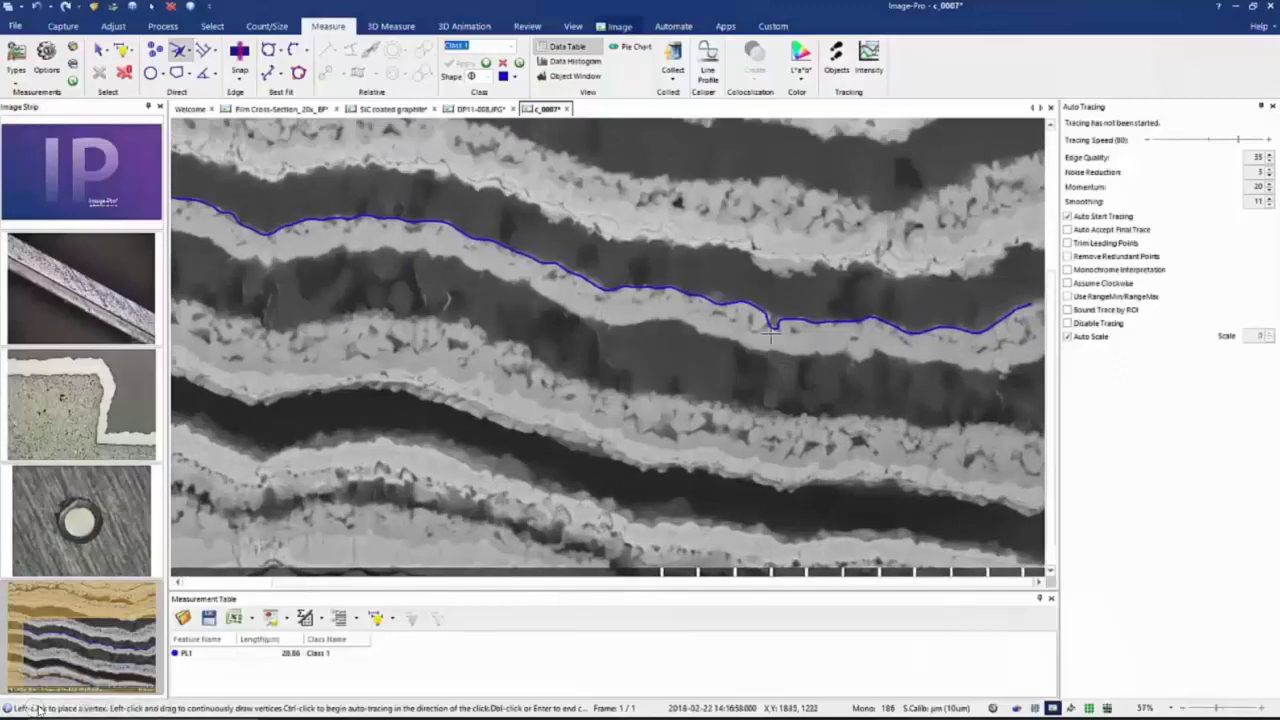
pyautogui.scroll(1, 771, 336)
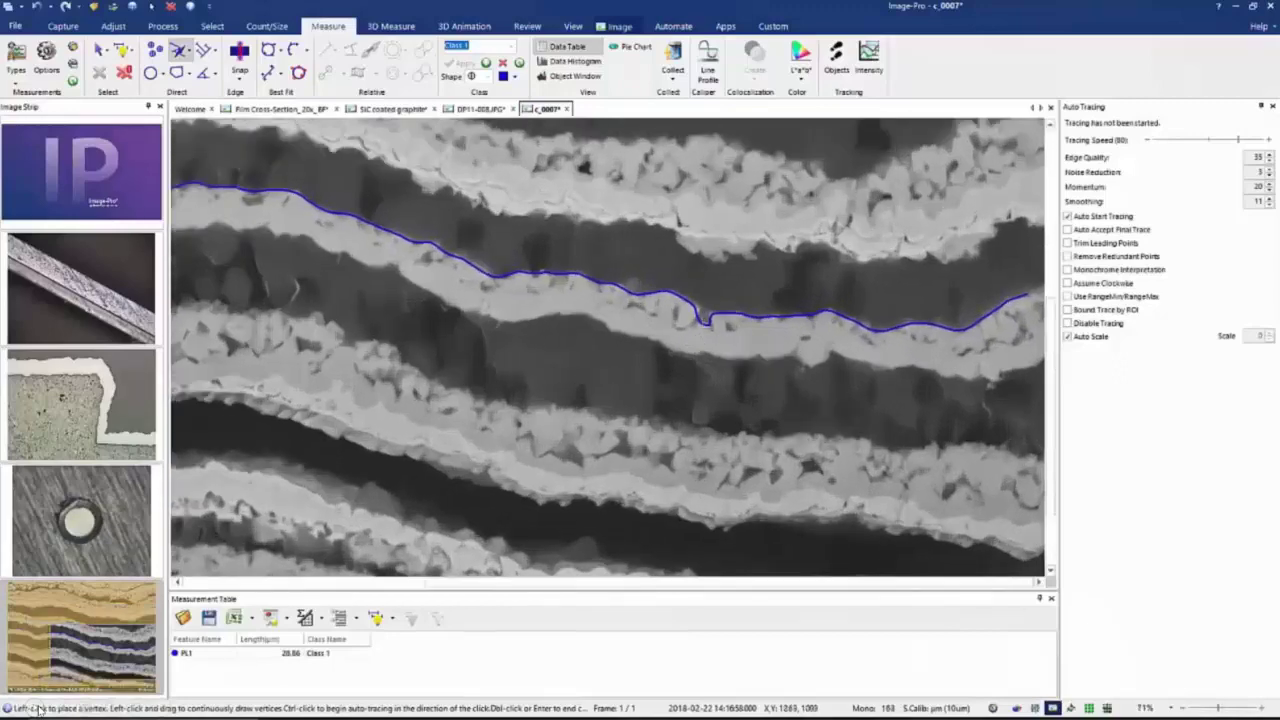
# Step: Select the PL1 trace and edit its vertex to remove the kink, giving 28.42 µm
pyautogui.click(102, 56)
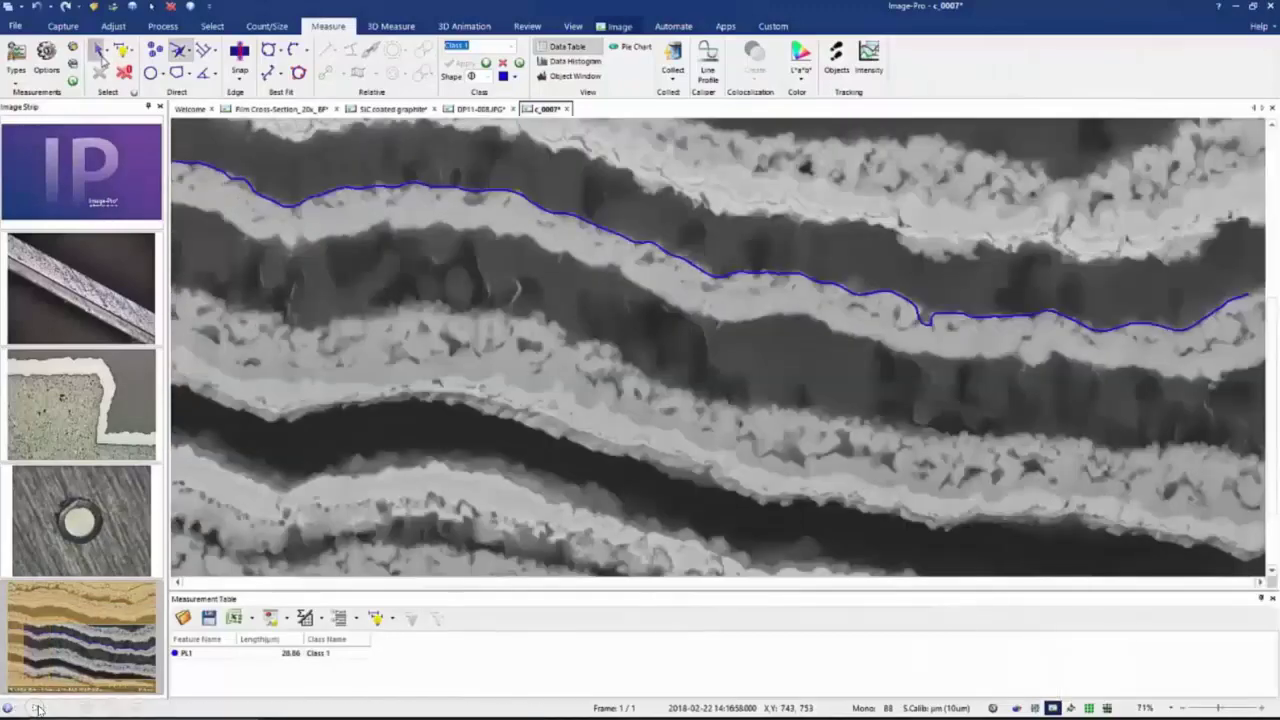
pyautogui.click(916, 311)
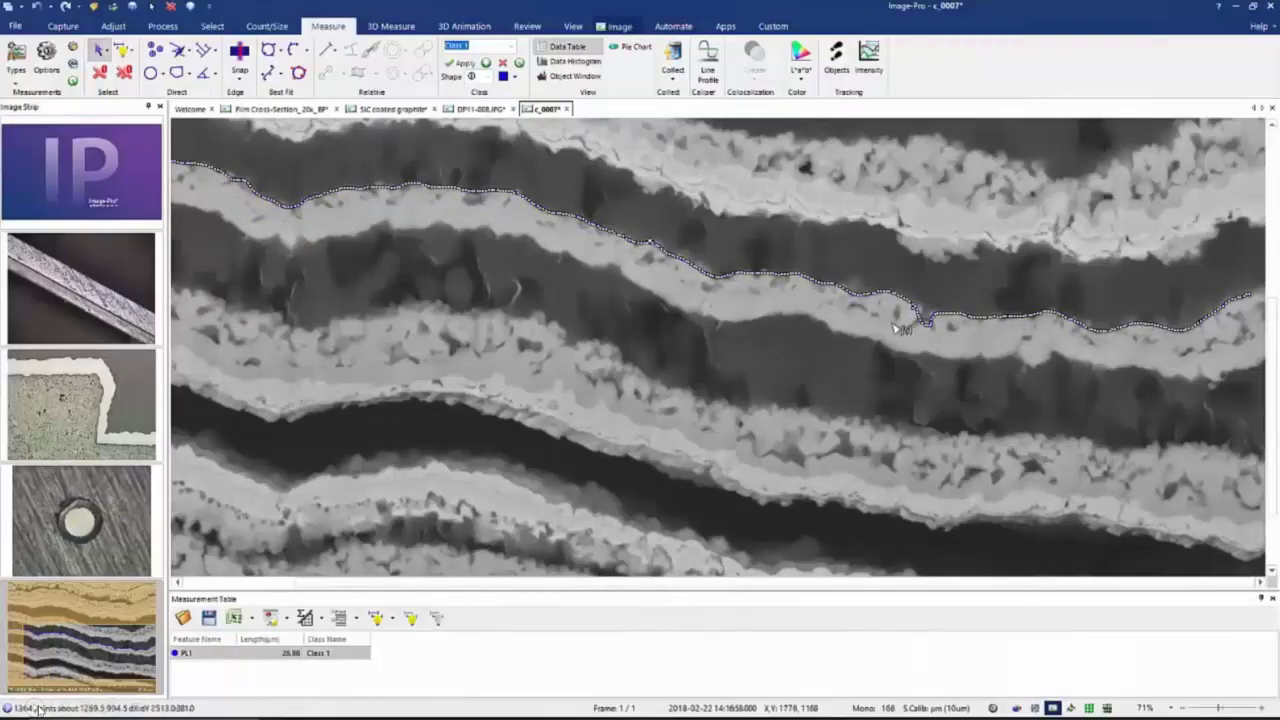
pyautogui.rightClick(895, 328)
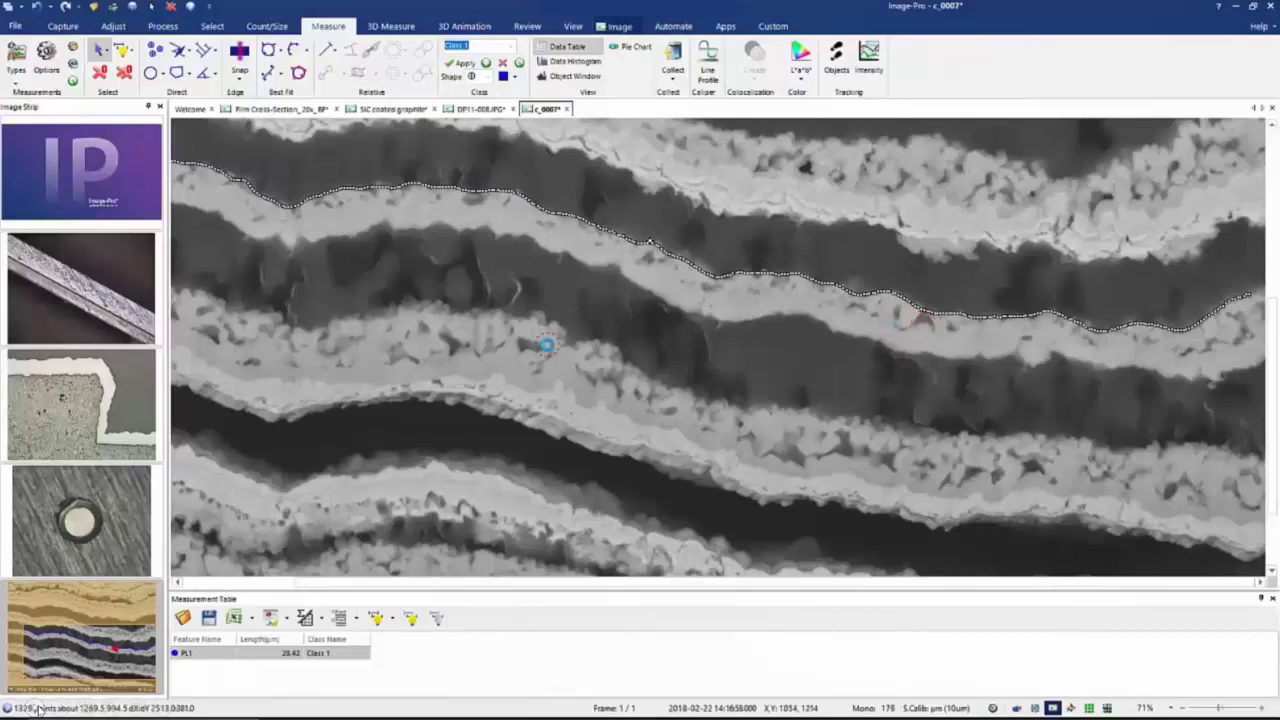
pyautogui.rightClick(548, 345)
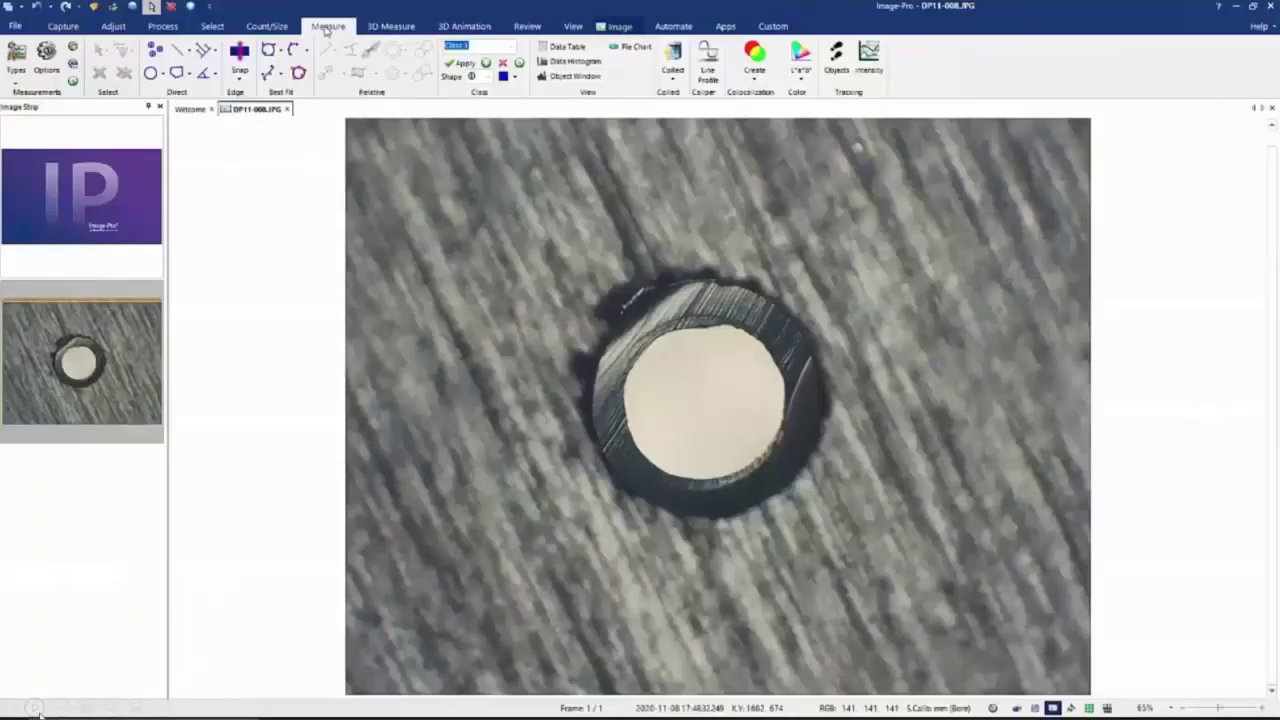
# Step: Auto-trace the hole's bright inner opening as polygon P1, area 3.09 mm²
pyautogui.click(188, 74)
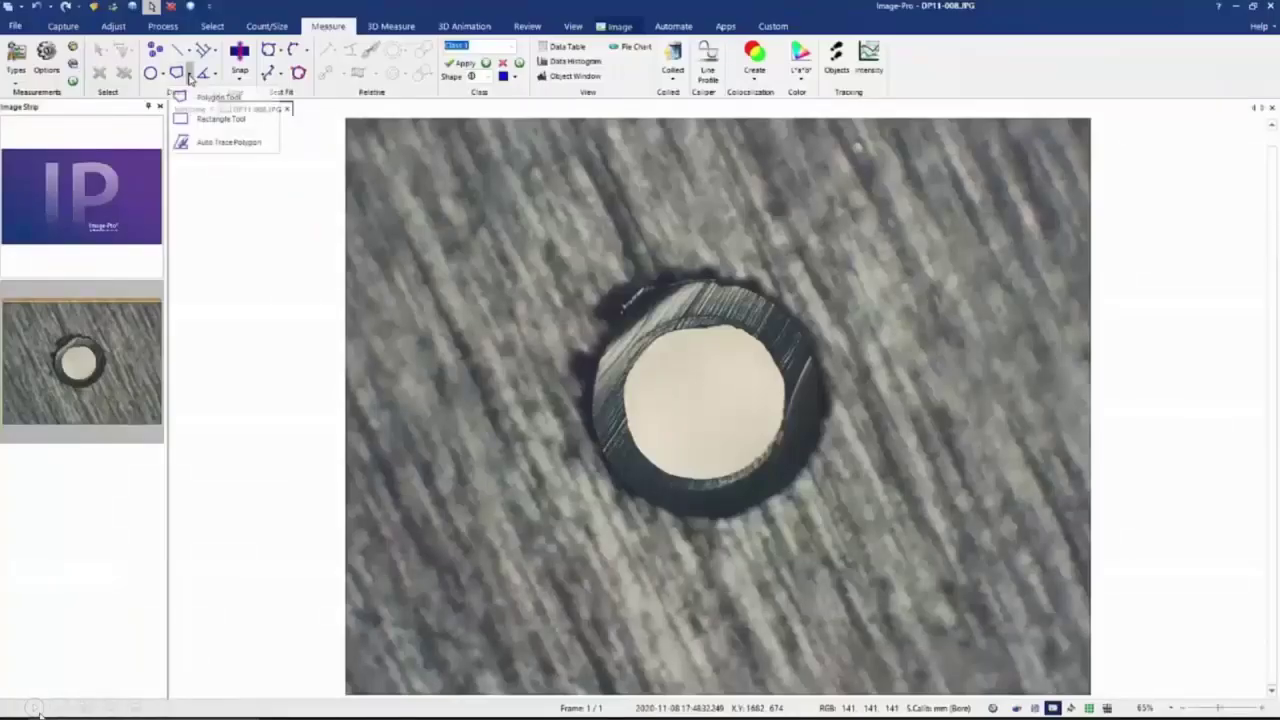
pyautogui.click(226, 142)
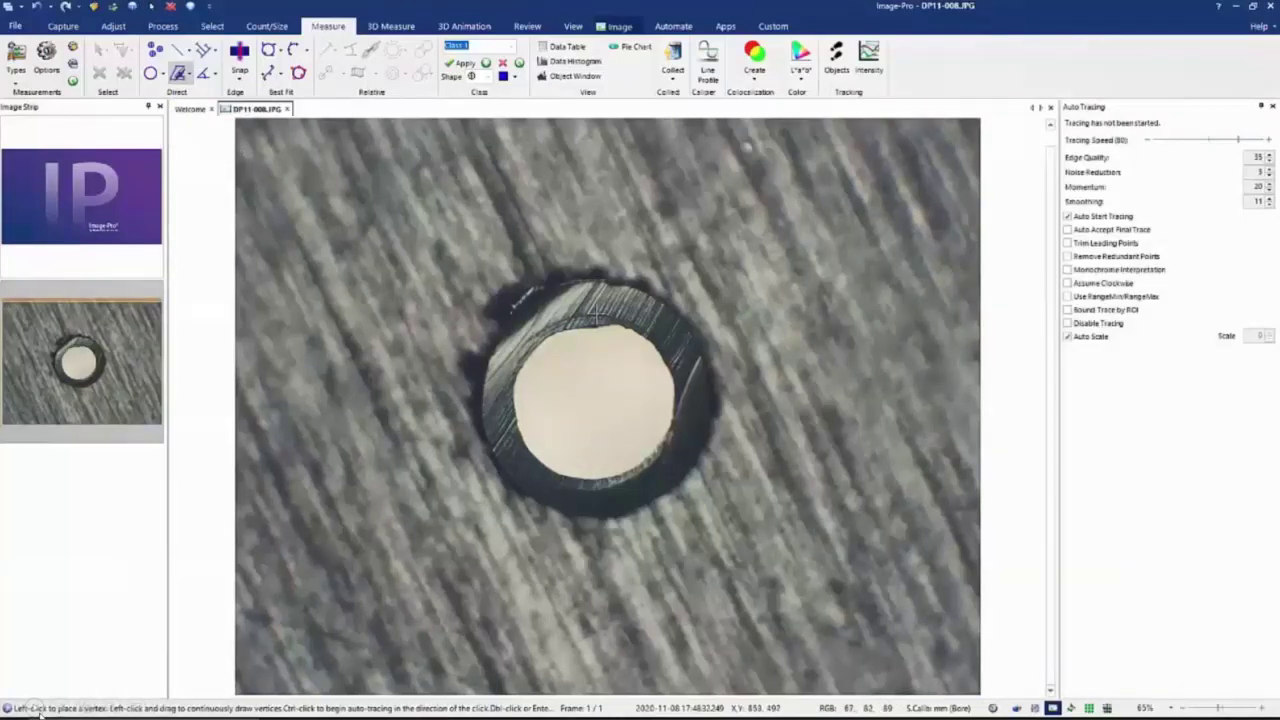
pyautogui.keyDown('ctrl'); pyautogui.click(663, 360); pyautogui.keyUp('ctrl')
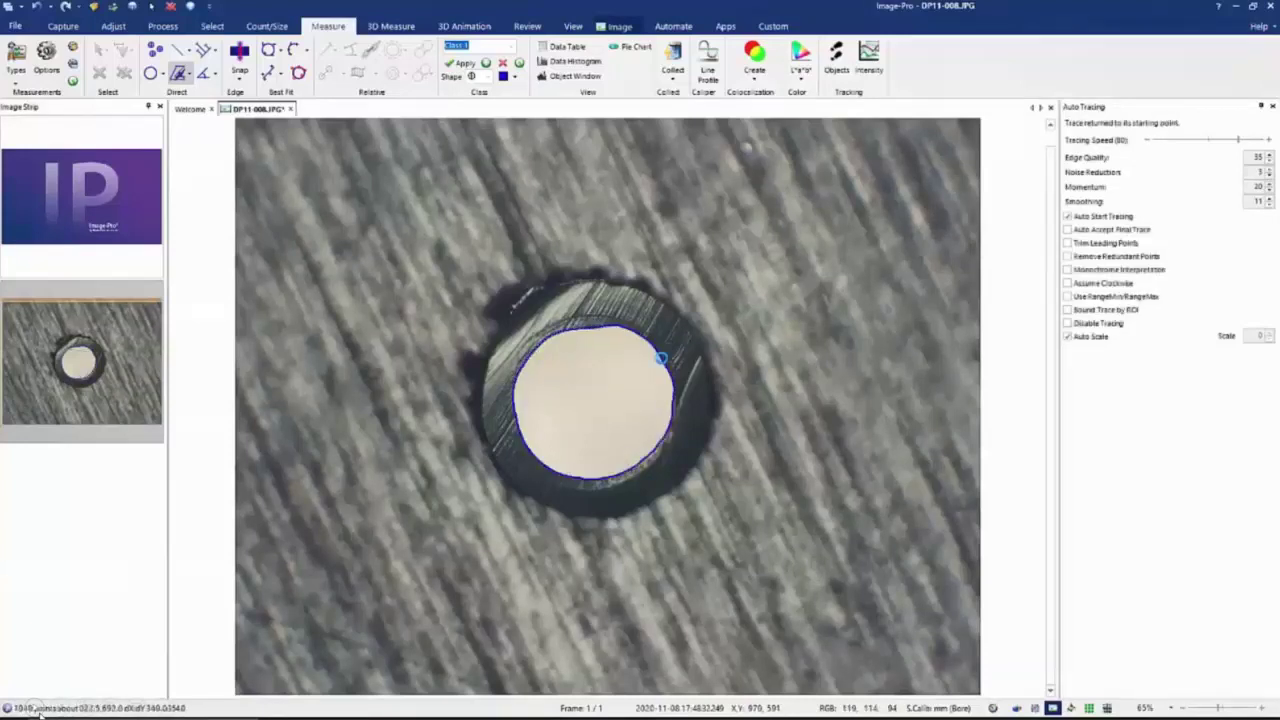
pyautogui.press('Return')
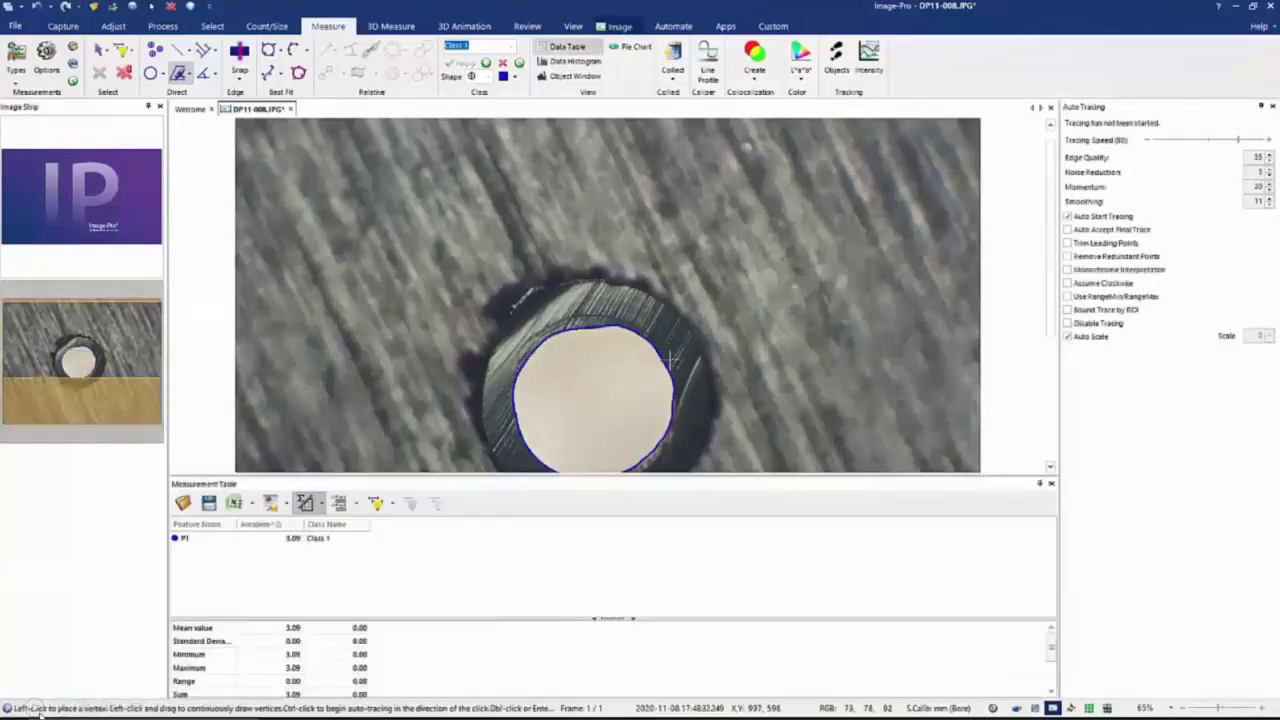
# Step: Draw polygon P2 around the dark ring's outer edge (6.09 mm²) and select it
pyautogui.moveTo(772, 476); pyautogui.dragTo(771, 553)
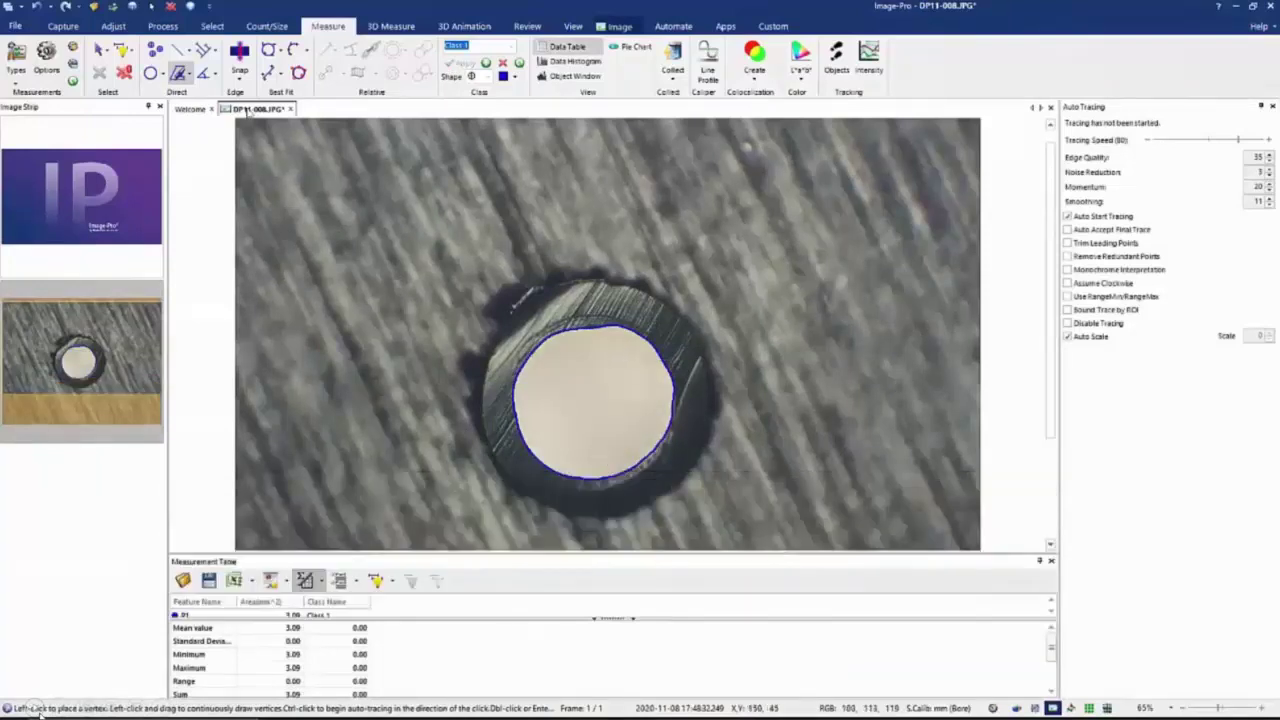
pyautogui.click(187, 80)
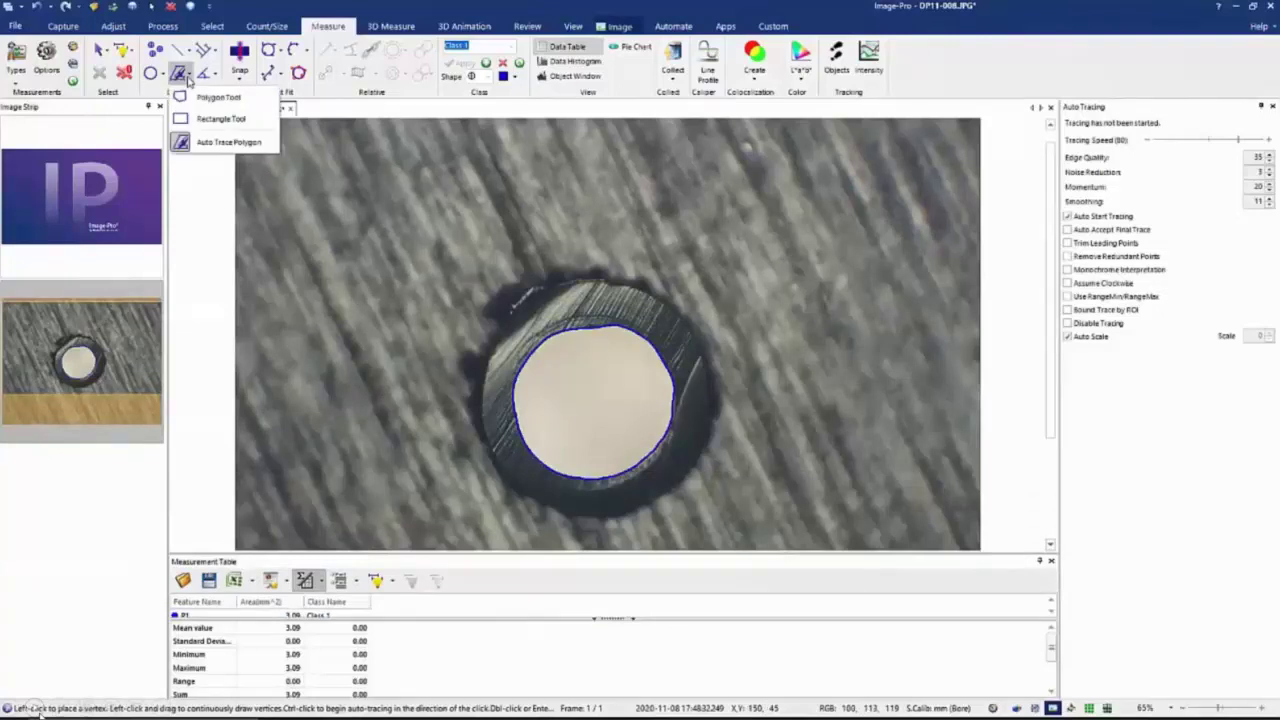
pyautogui.click(217, 97)
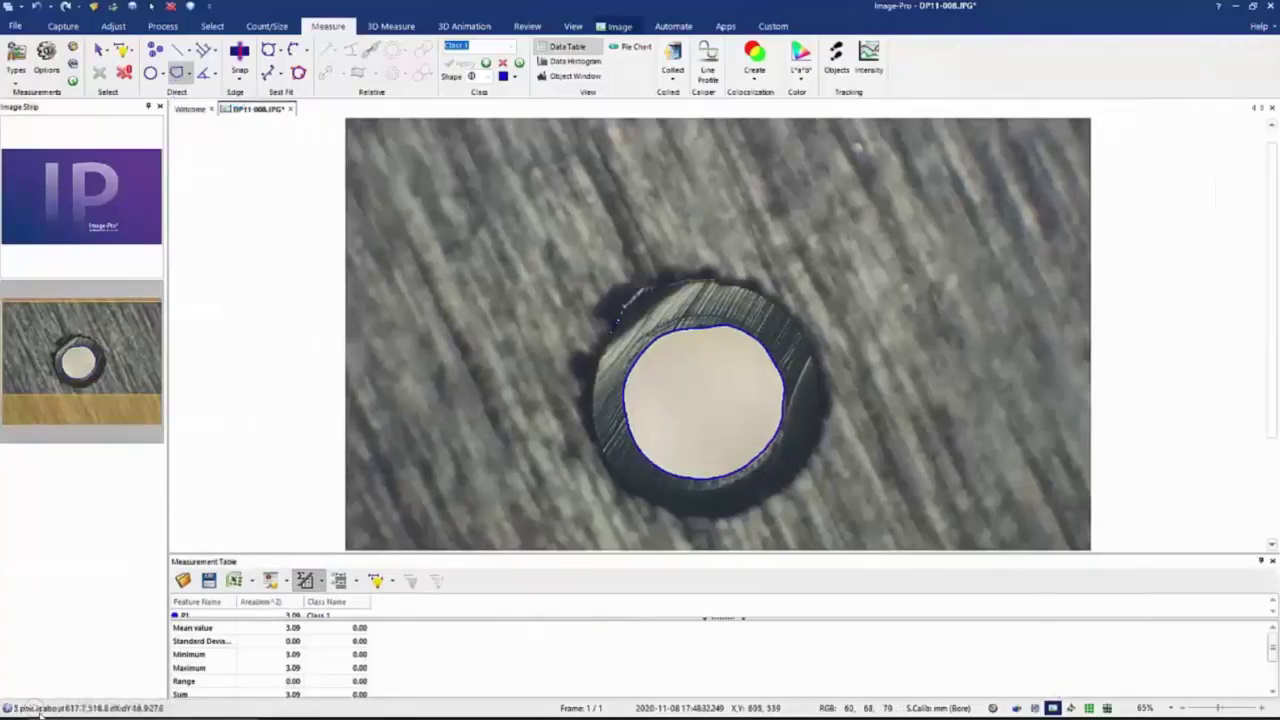
pyautogui.moveTo(598, 350)
pyautogui.mouseDown()
pyautogui.moveTo(590, 418)
pyautogui.moveTo(614, 470)
pyautogui.mouseUp()
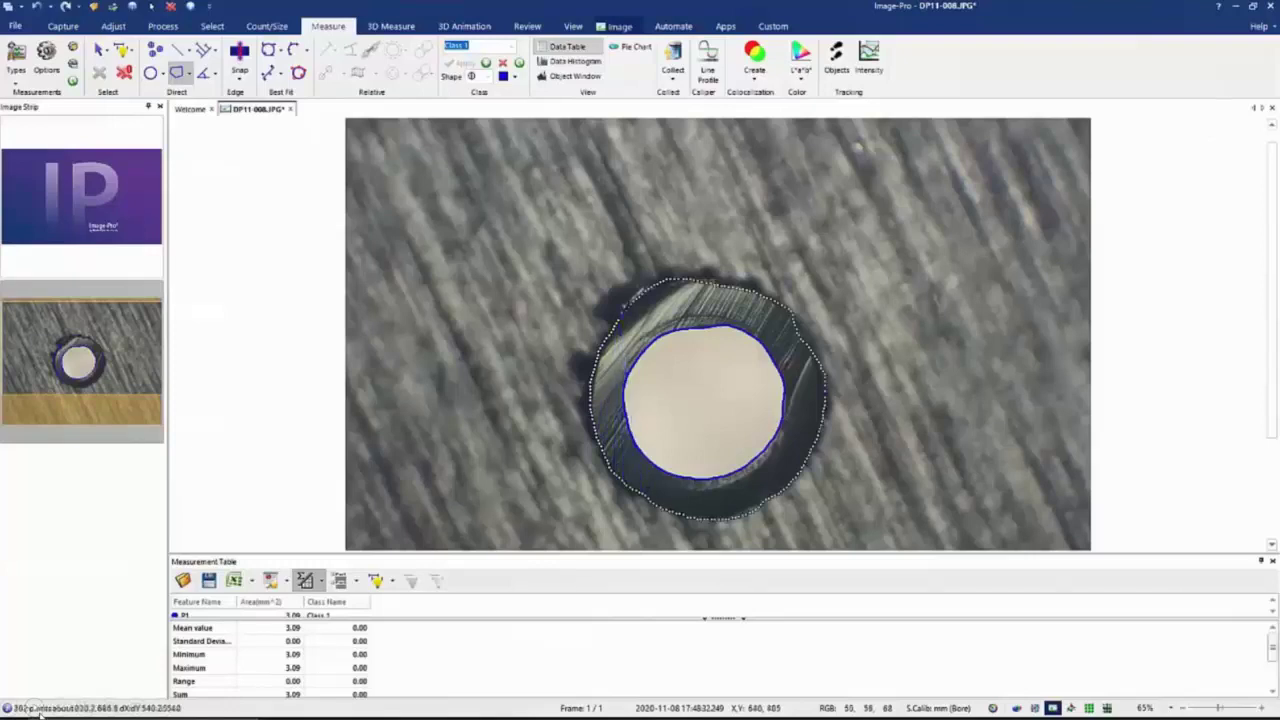
pyautogui.doubleClick(623, 282)
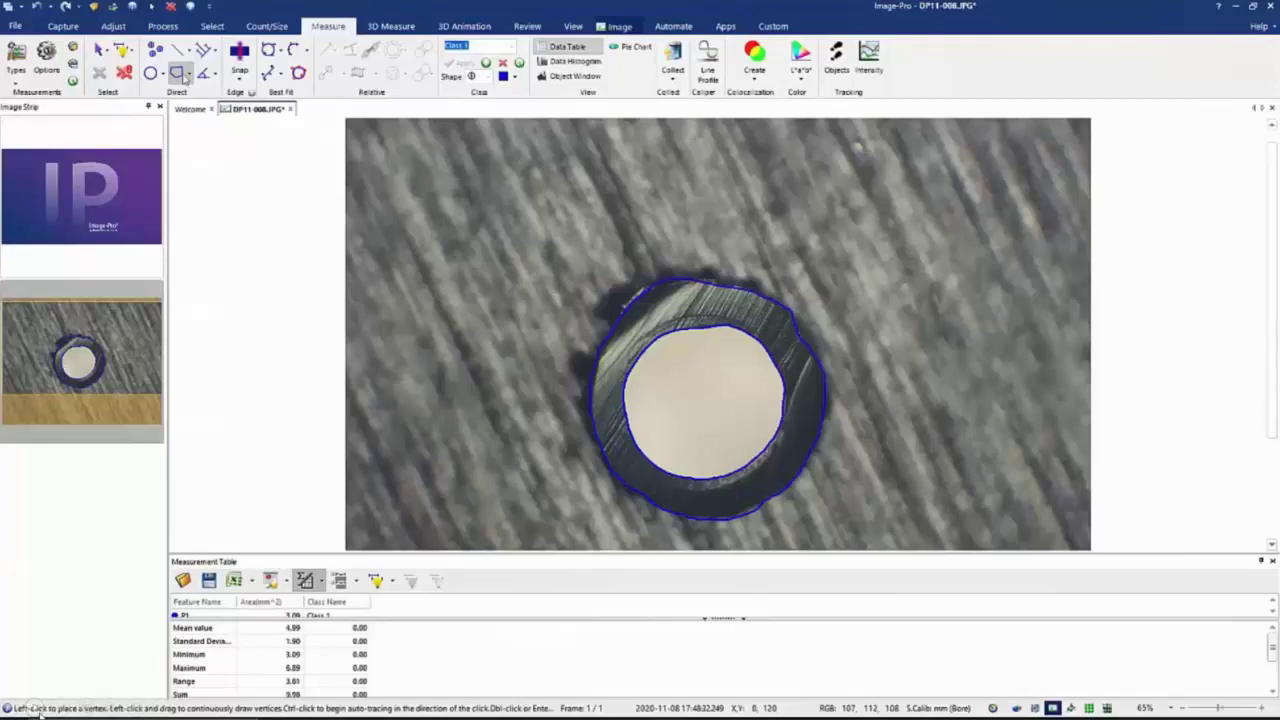
pyautogui.click(99, 48)
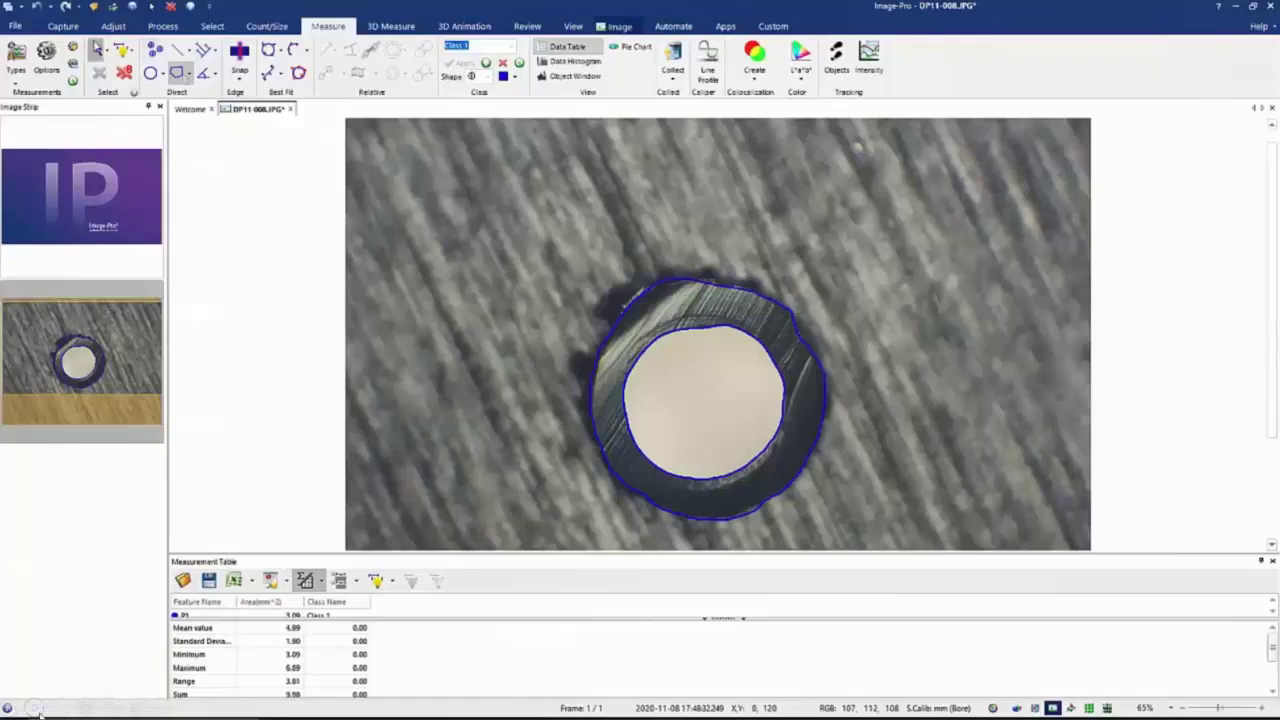
pyautogui.click(880, 337)
# Step: Reshape the upper-right part of outline P2 to follow the ring edge, enlarging it to 6.90 mm²
pyautogui.rightClick(875, 340)
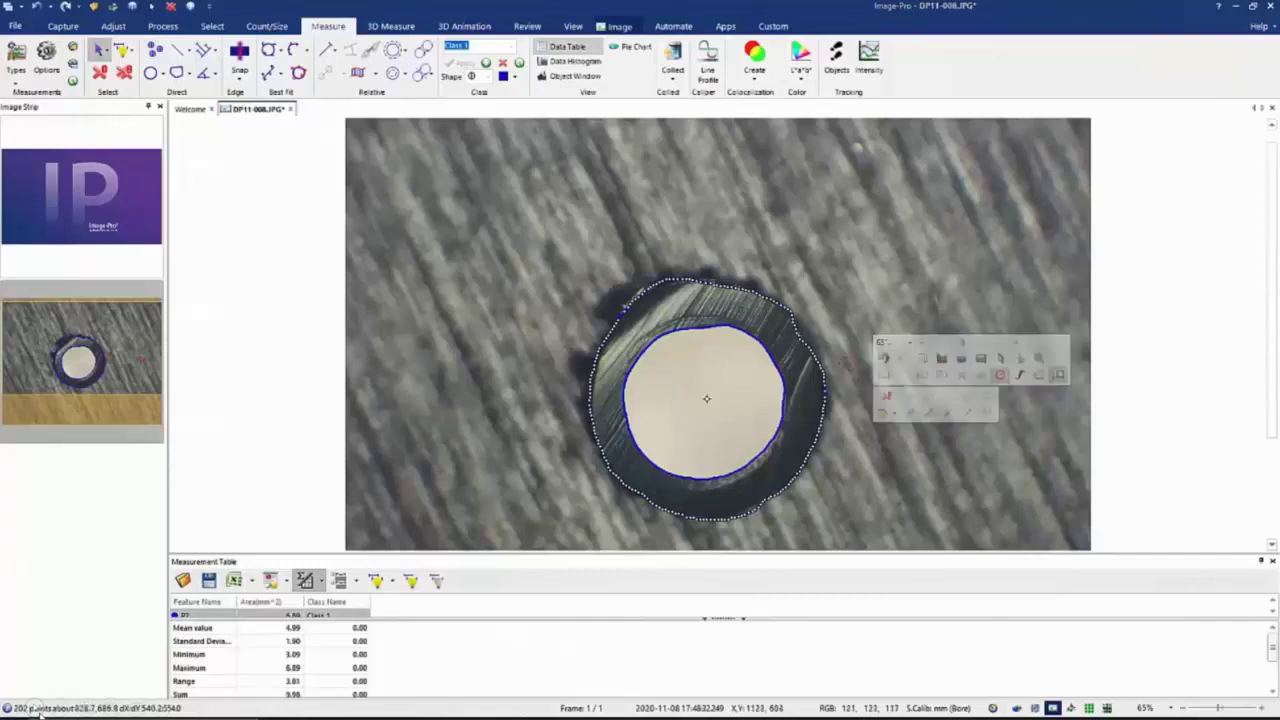
pyautogui.click(783, 322)
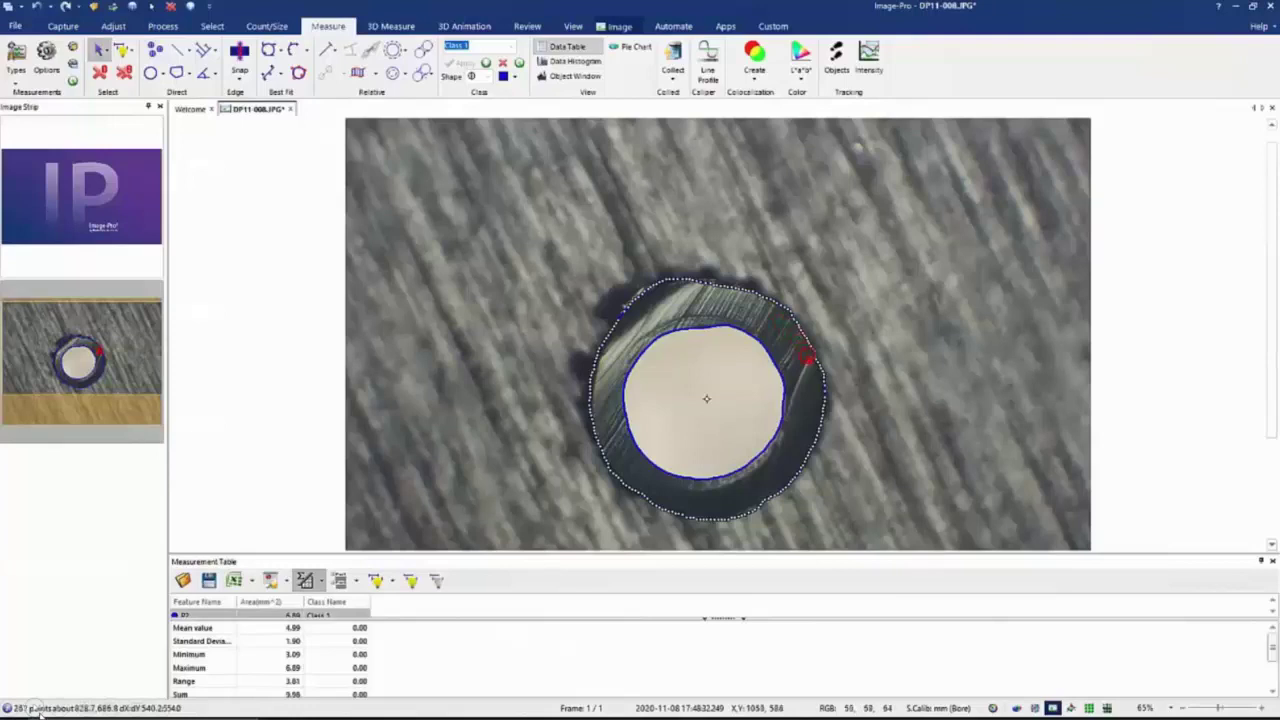
pyautogui.moveTo(928, 410)
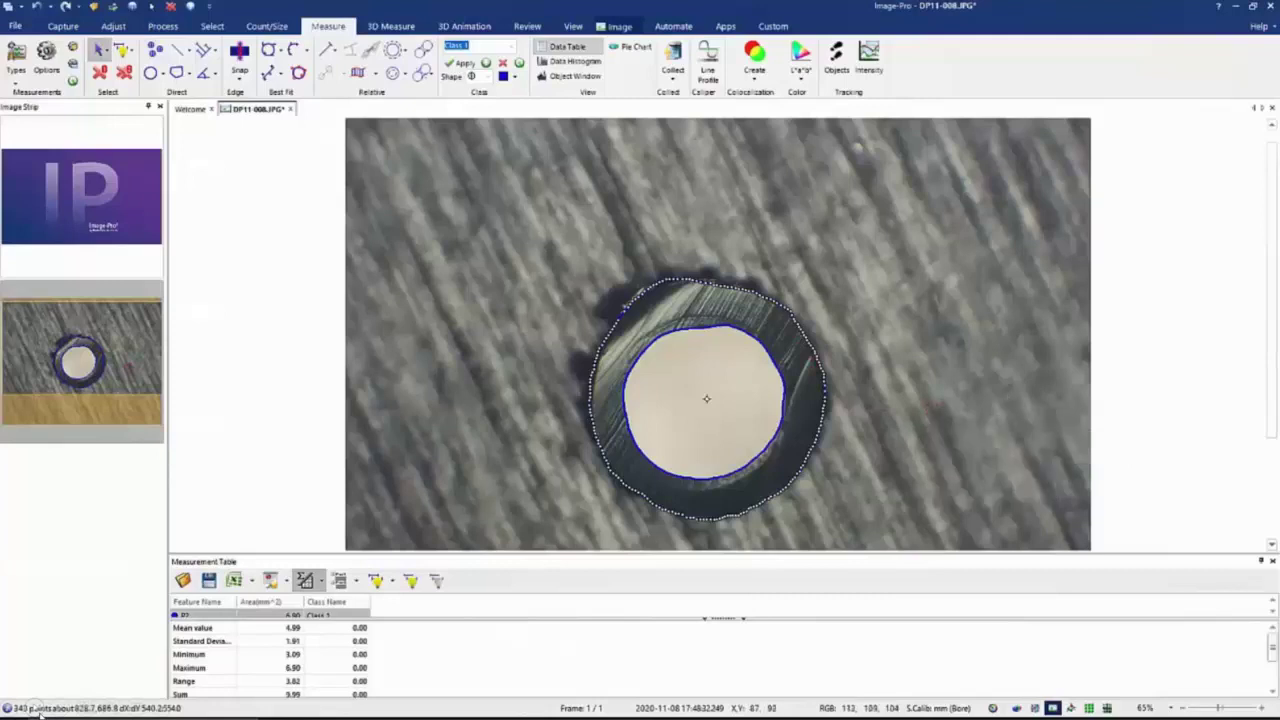
# Step: Set incremental distance step size to 10 and measure across the ring, mean thickness 0.49 mm
pyautogui.click(103, 52)
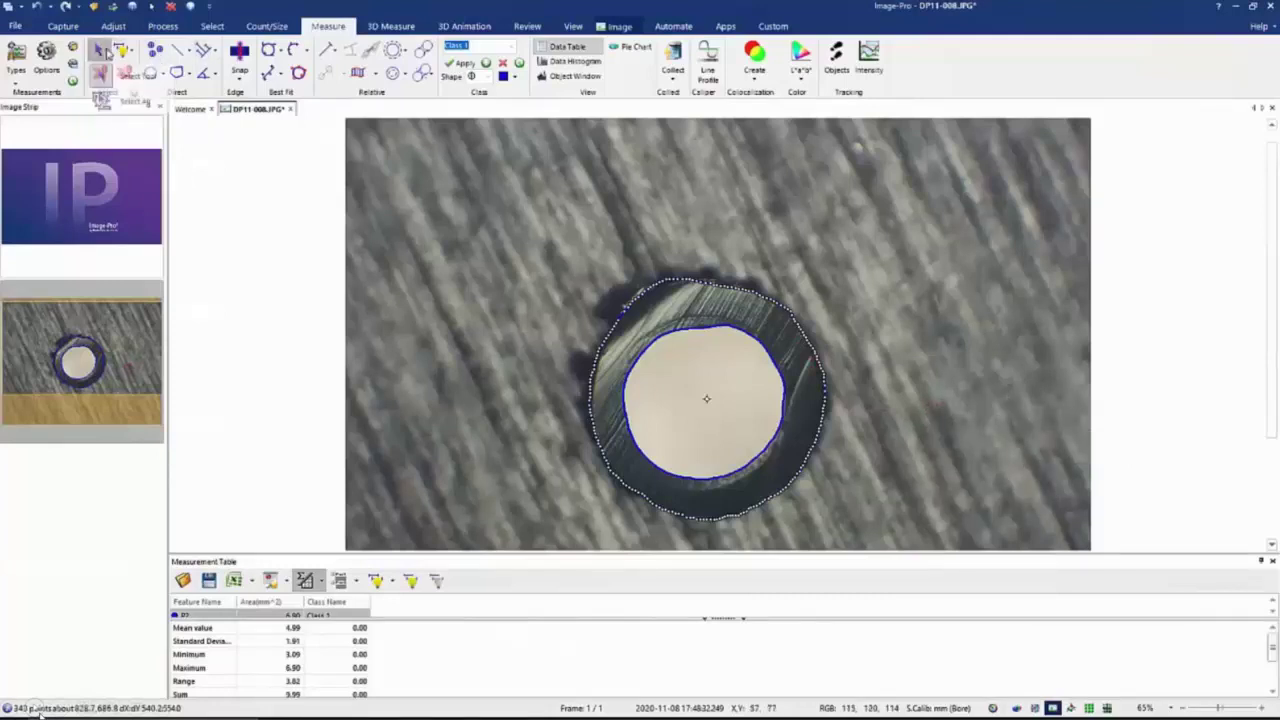
pyautogui.click(376, 73)
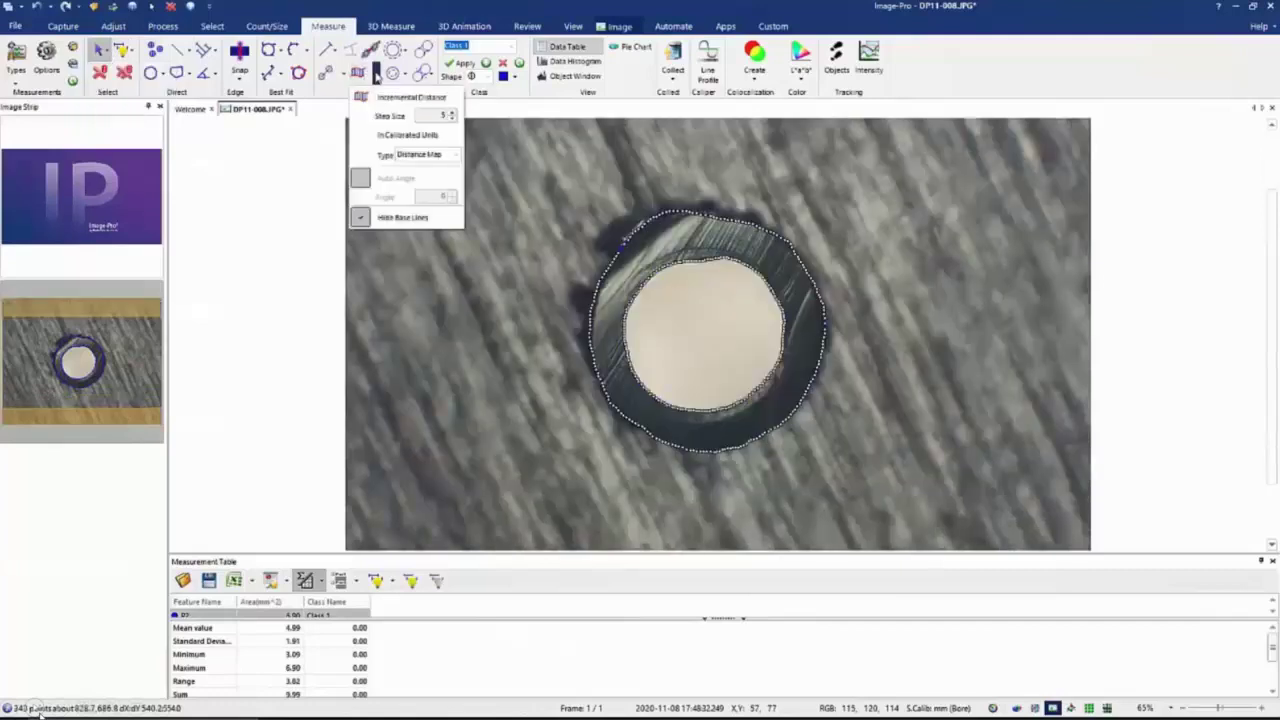
pyautogui.click(452, 112)
pyautogui.write('10')
pyautogui.click(404, 96)
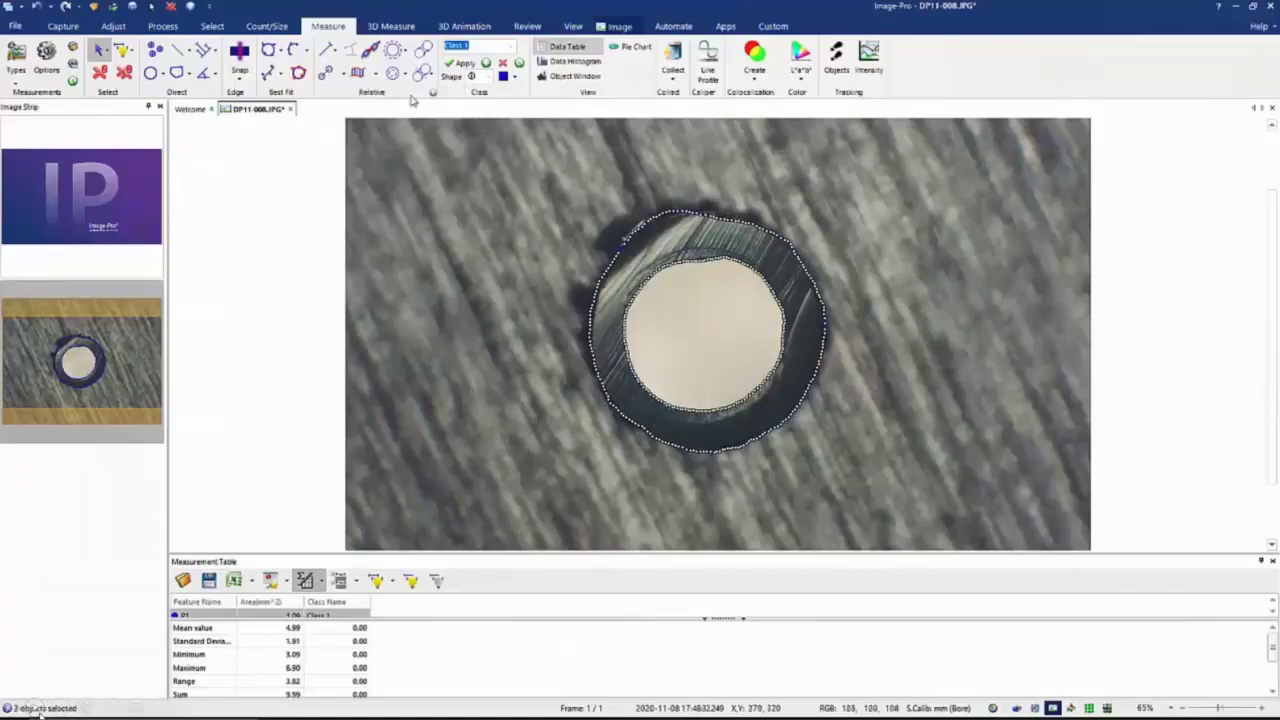